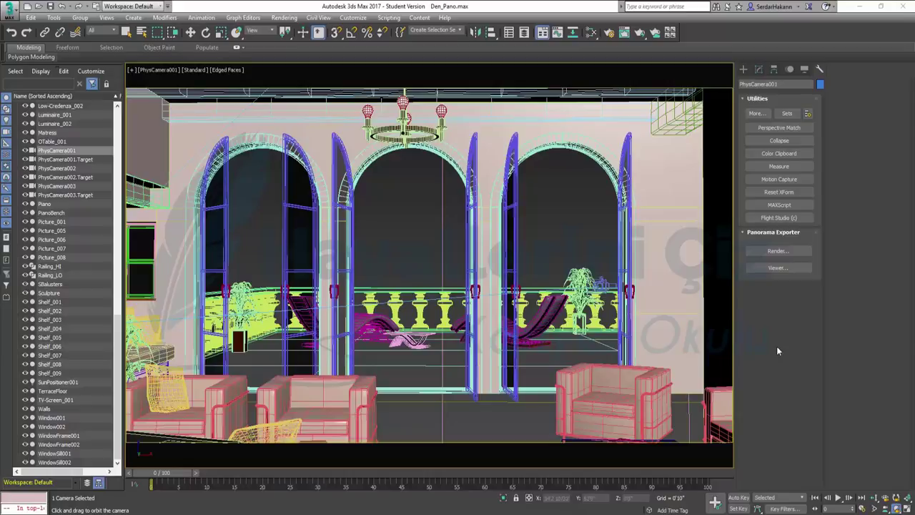
Step: Show PhysCamera001's parameters (45° field of view, 36 mm film) and turn on safe frames in the camera view
{"action": "key", "text": "w"}
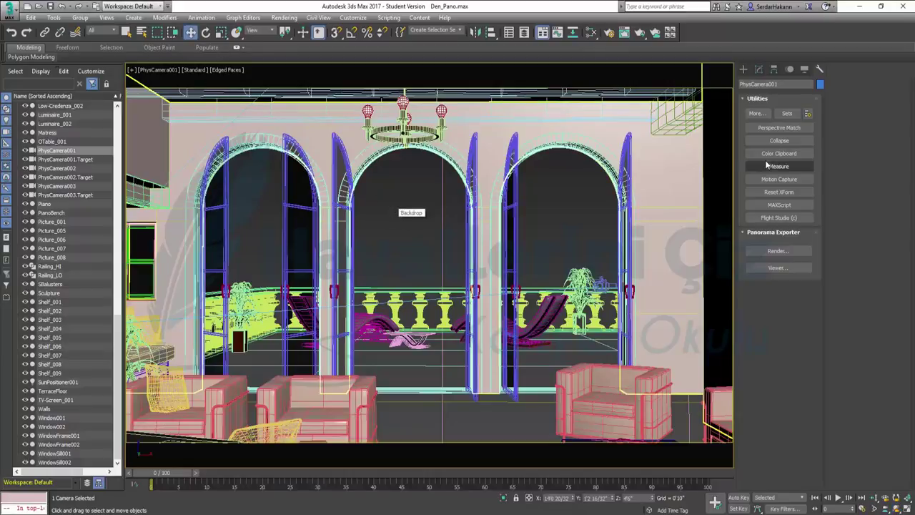
{"action": "left_click", "coordinate": [756, 74]}
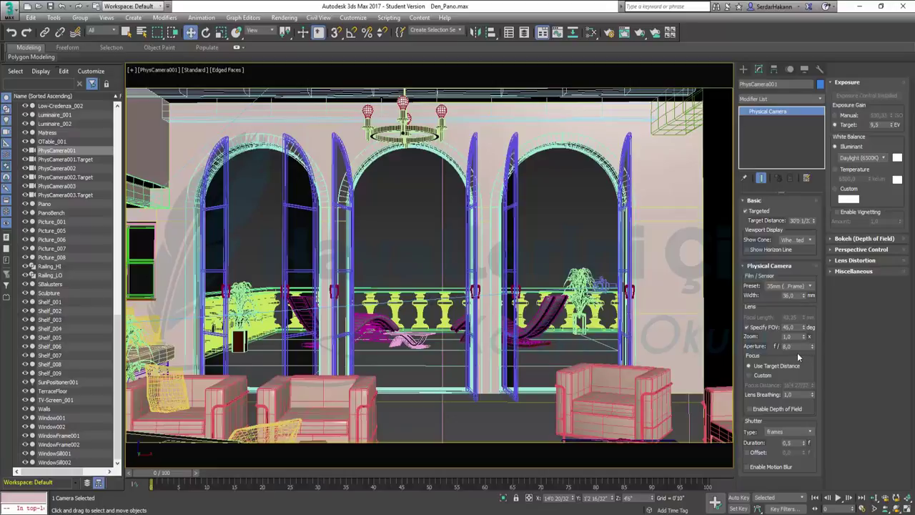
{"action": "key", "text": "shift+f"}
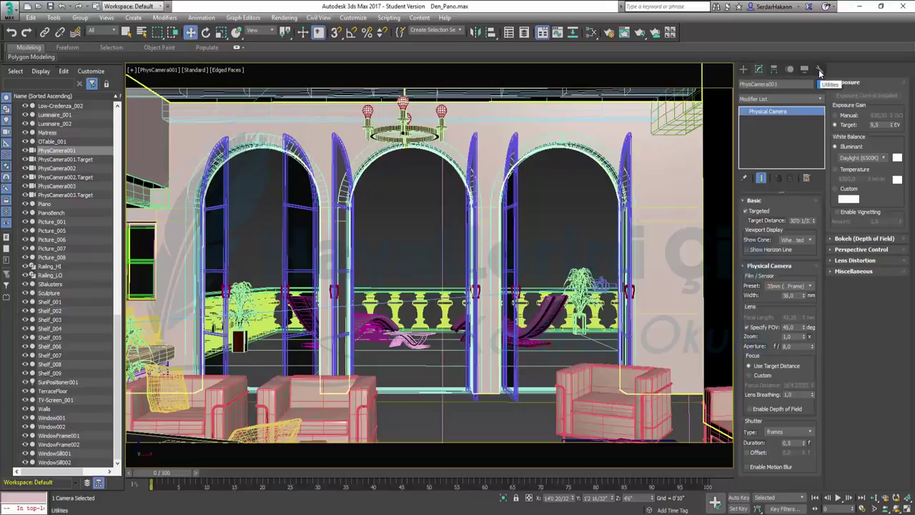
Step: Load Panorama Exporter from the full list of utilities
{"action": "left_click", "coordinate": [818, 69]}
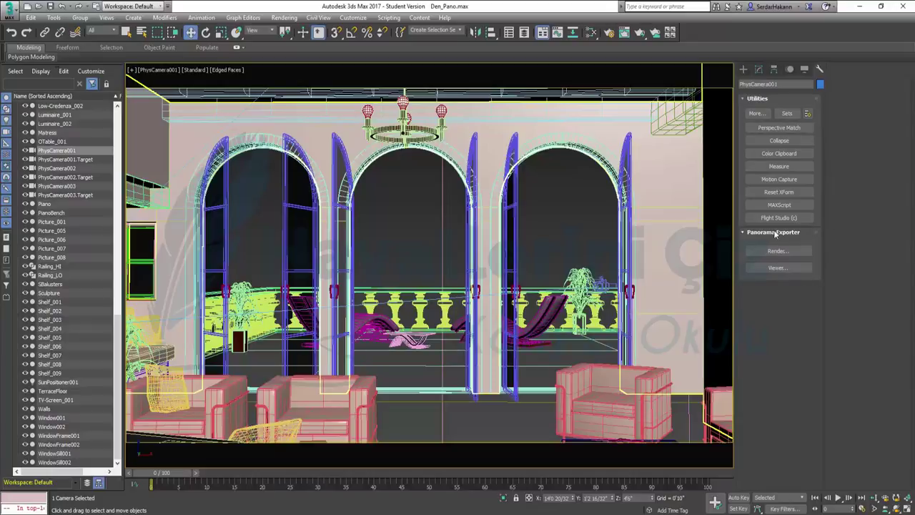
{"action": "left_click", "coordinate": [759, 114]}
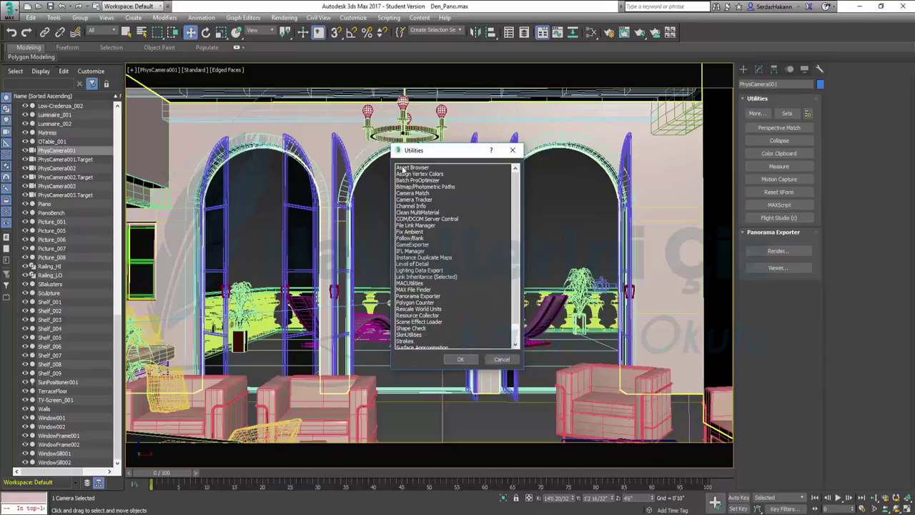
{"action": "left_click", "coordinate": [427, 298]}
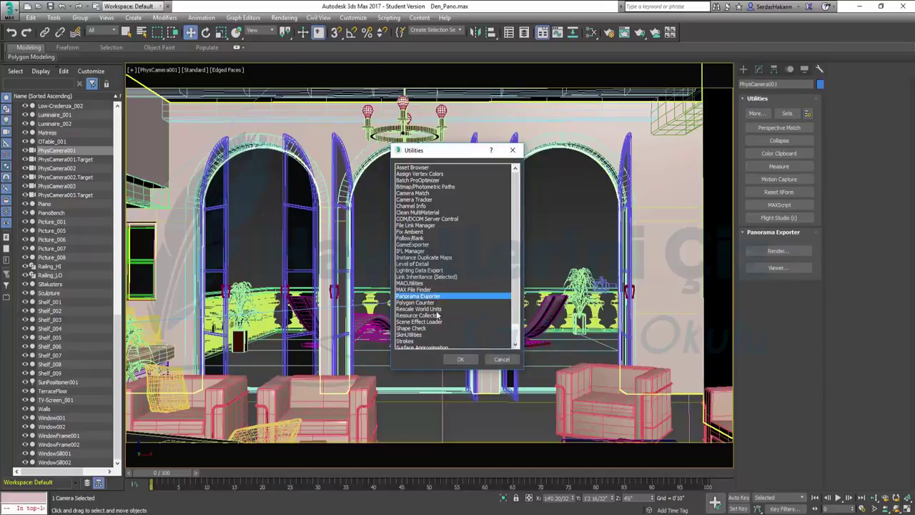
{"action": "left_click", "coordinate": [459, 360]}
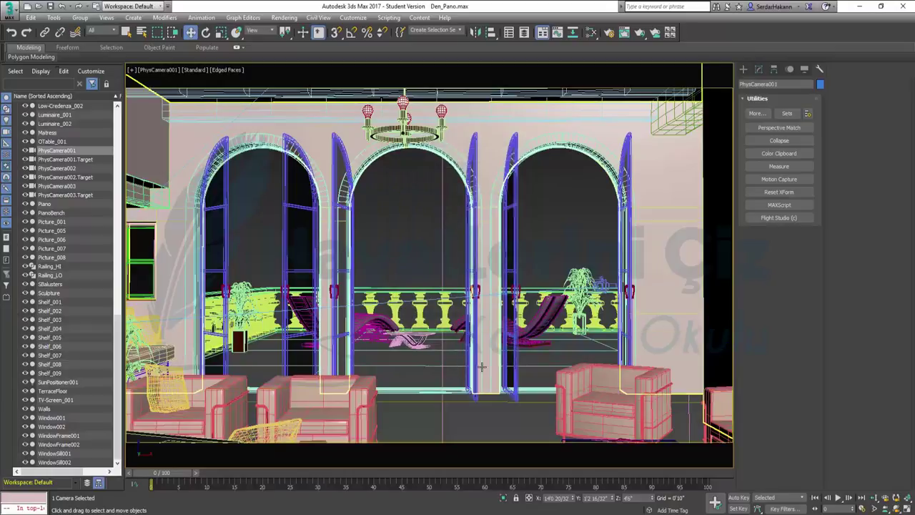
{"action": "left_click", "coordinate": [760, 113]}
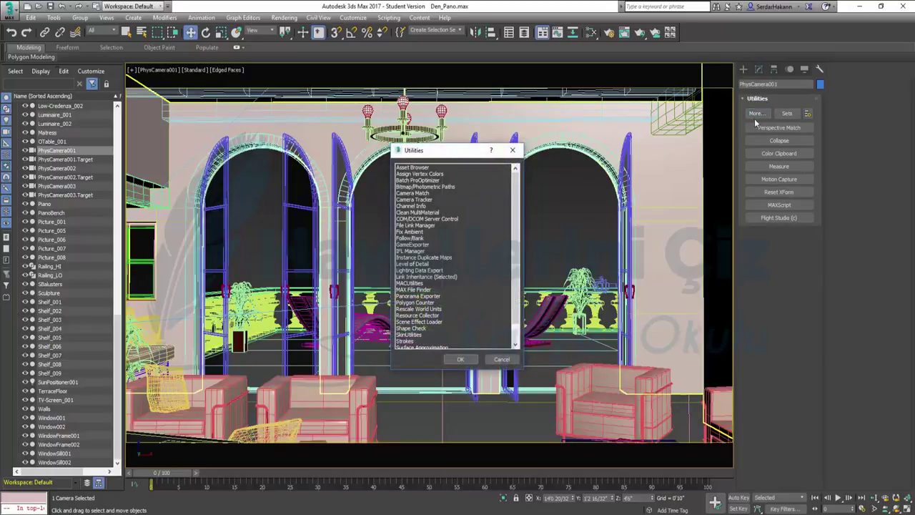
{"action": "double_click", "coordinate": [429, 296]}
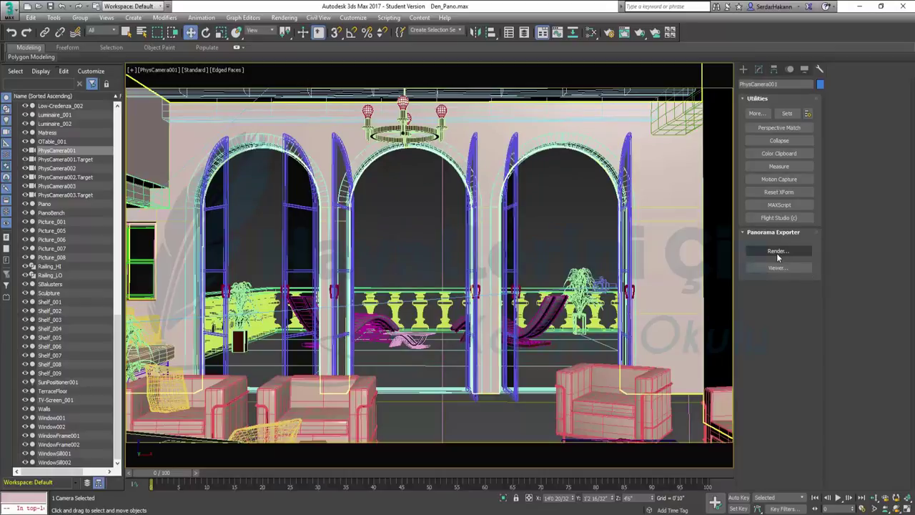
Step: Open Panorama Exporter's render settings and choose the 512x256 output size
{"action": "left_click", "coordinate": [779, 256]}
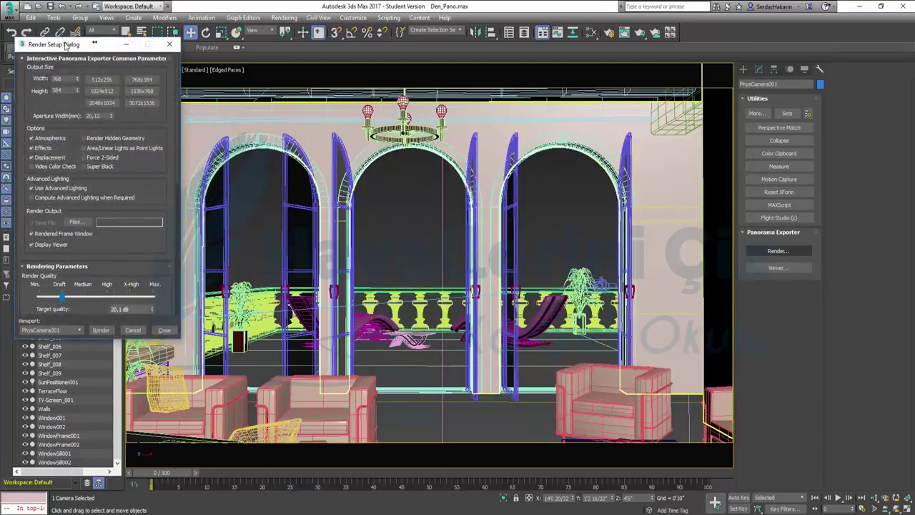
{"action": "left_click_drag", "start_coordinate": [67, 46], "coordinate": [86, 75]}
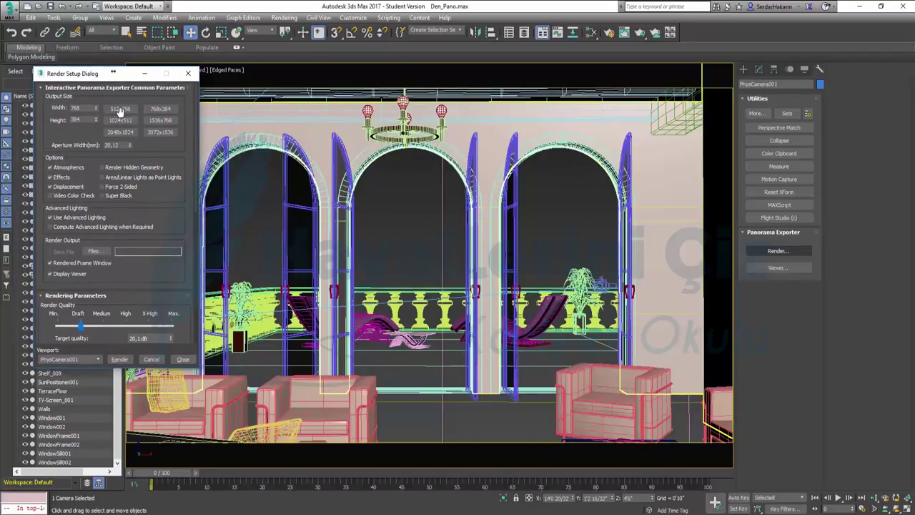
{"action": "left_click", "coordinate": [120, 108]}
Step: Save the spherical map as a JPEG named '360' on the Desktop at quality 100
{"action": "left_click", "coordinate": [94, 252]}
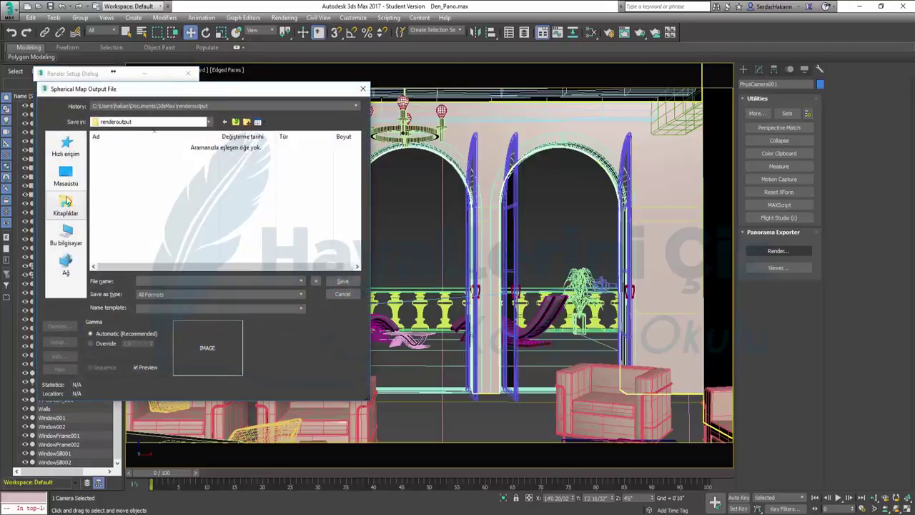
{"action": "scroll", "coordinate": [186, 250], "scroll_direction": "down", "scroll_amount": 5}
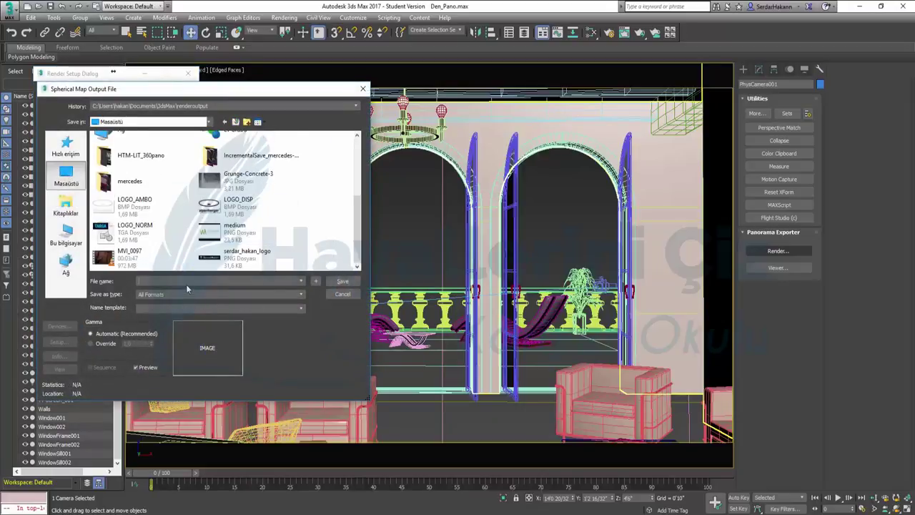
{"action": "type", "text": "360"}
{"action": "key", "text": "Return"}
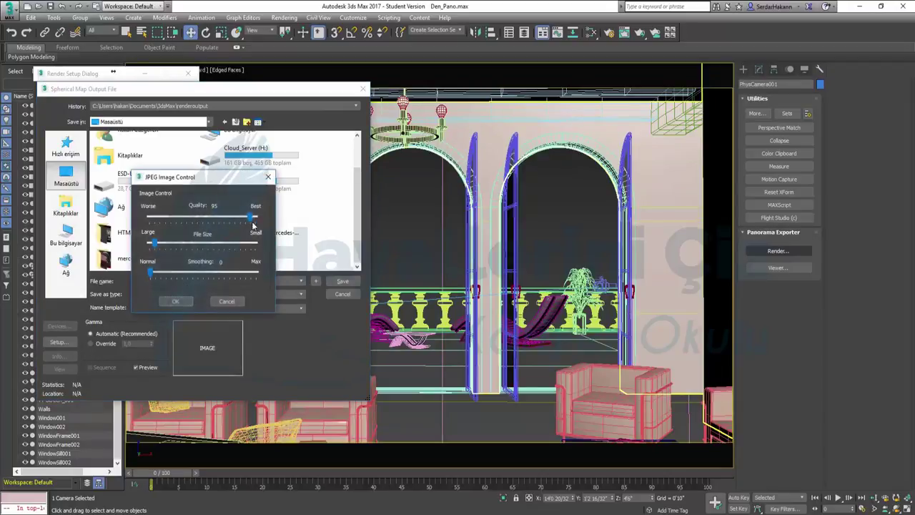
{"action": "left_click_drag", "start_coordinate": [250, 216], "coordinate": [256, 216]}
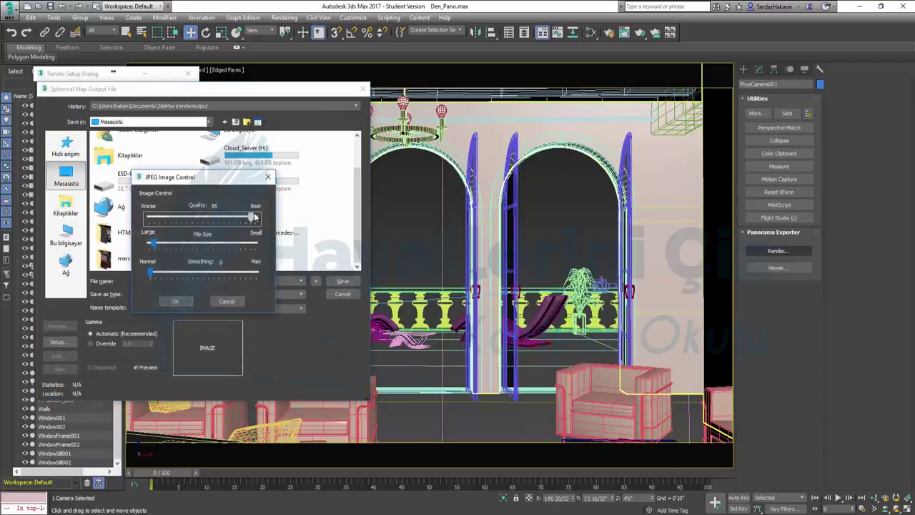
{"action": "left_click", "coordinate": [176, 301]}
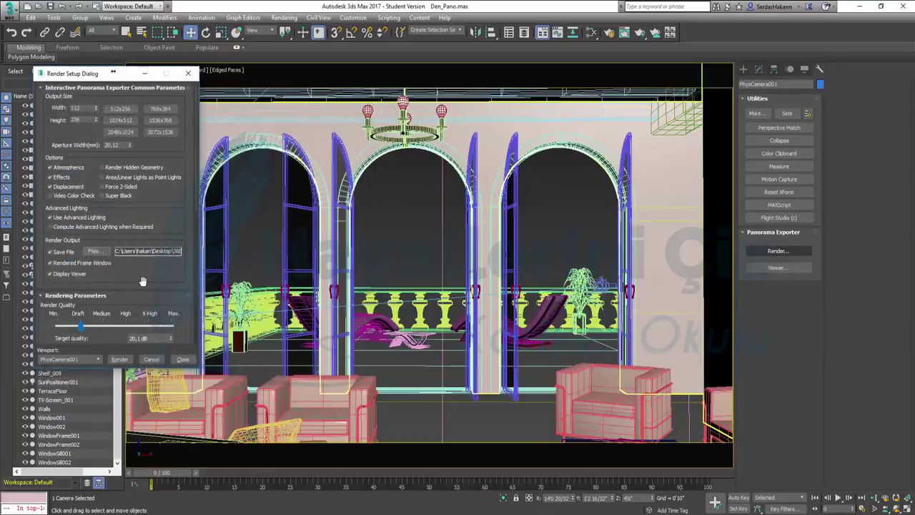
{"action": "scroll", "coordinate": [140, 252], "scroll_direction": "down", "scroll_amount": 2}
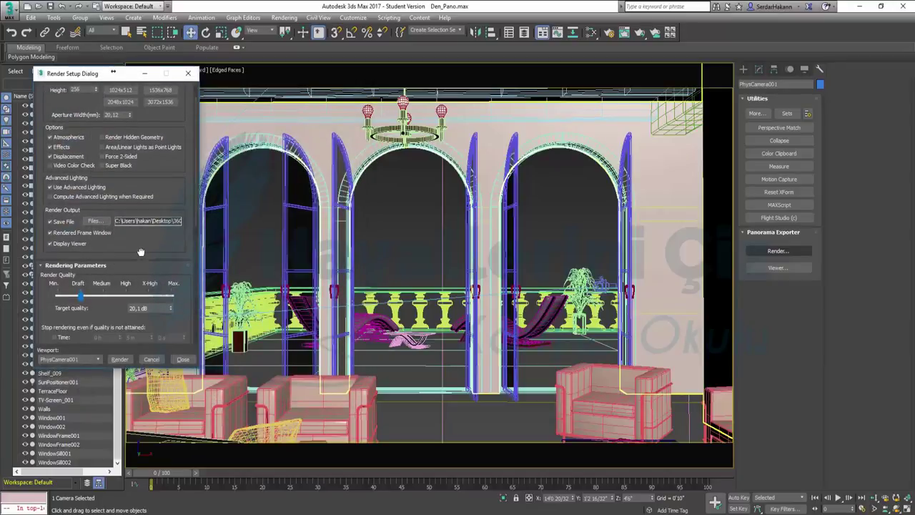
{"action": "scroll", "coordinate": [141, 252], "scroll_direction": "down", "scroll_amount": 3}
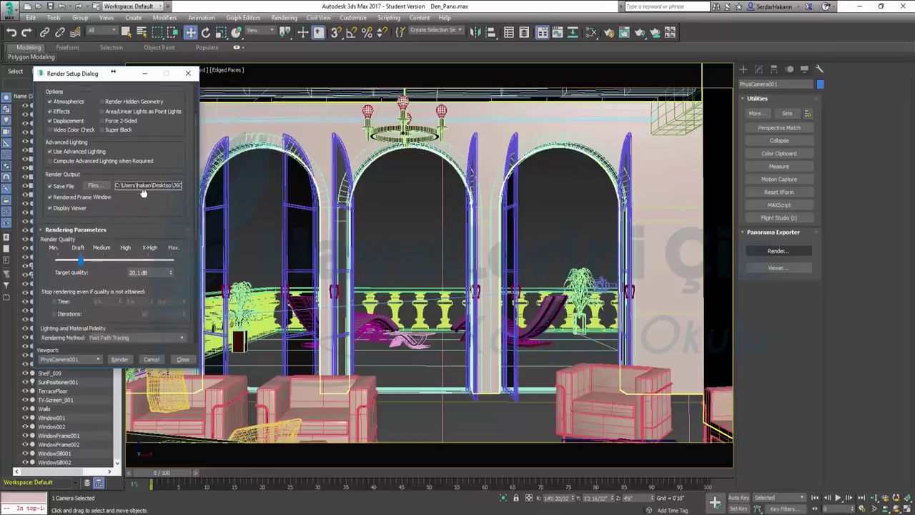
{"action": "scroll", "coordinate": [141, 252], "scroll_direction": "down", "scroll_amount": 3}
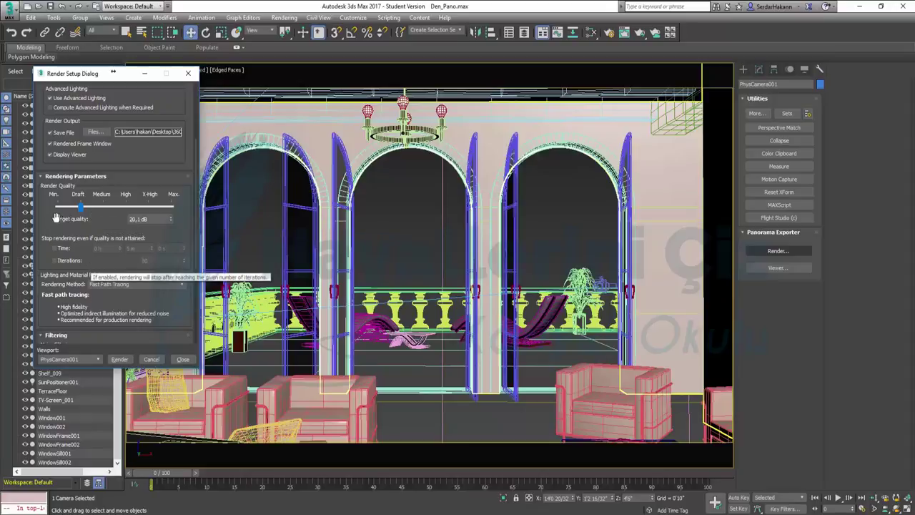
{"action": "scroll", "coordinate": [52, 218], "scroll_direction": "down", "scroll_amount": 2}
{"action": "scroll", "coordinate": [81, 152], "scroll_direction": "down", "scroll_amount": 2}
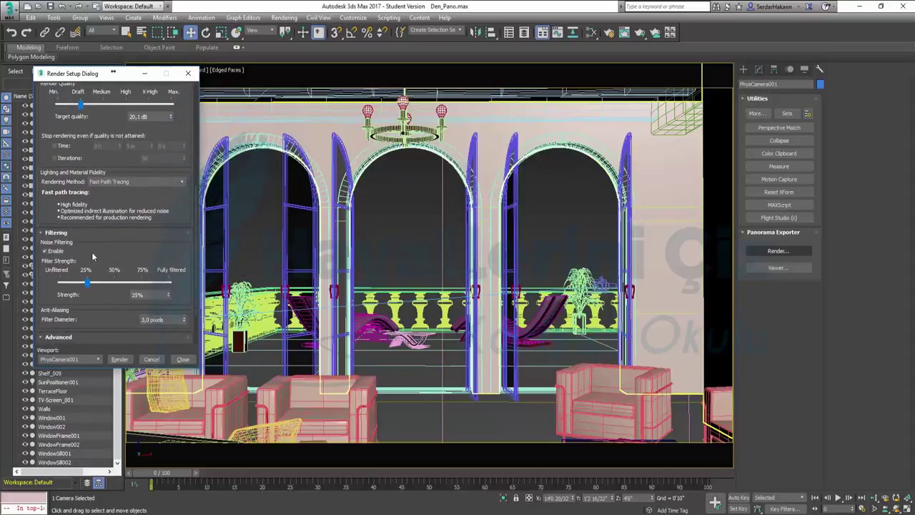
{"action": "scroll", "coordinate": [97, 243], "scroll_direction": "down", "scroll_amount": 1}
{"action": "scroll", "coordinate": [104, 215], "scroll_direction": "down", "scroll_amount": 1}
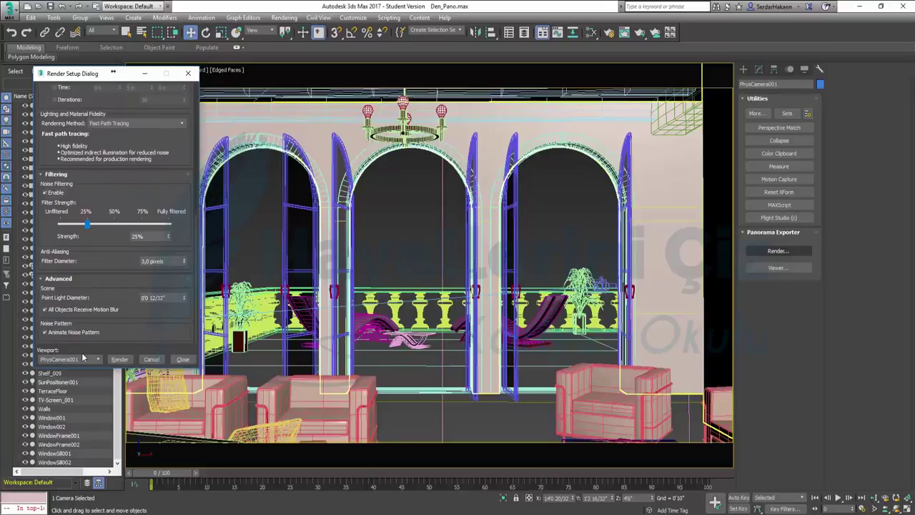
Step: Render the living-room panorama, moving the frame buffer window aside during rendering
{"action": "left_click", "coordinate": [119, 360]}
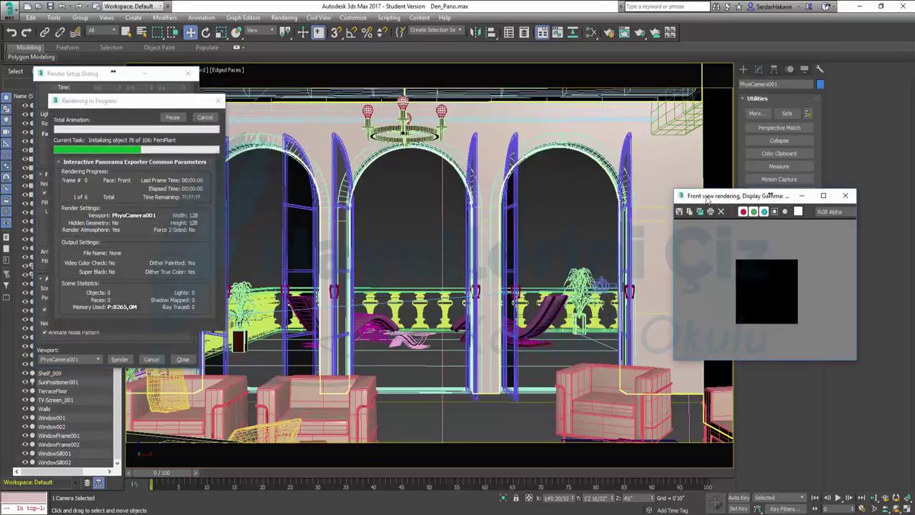
{"action": "mouse_move", "coordinate": [739, 198]}
{"action": "left_mouse_down"}
{"action": "mouse_move", "coordinate": [581, 170]}
{"action": "mouse_move", "coordinate": [374, 163]}
{"action": "left_mouse_up"}
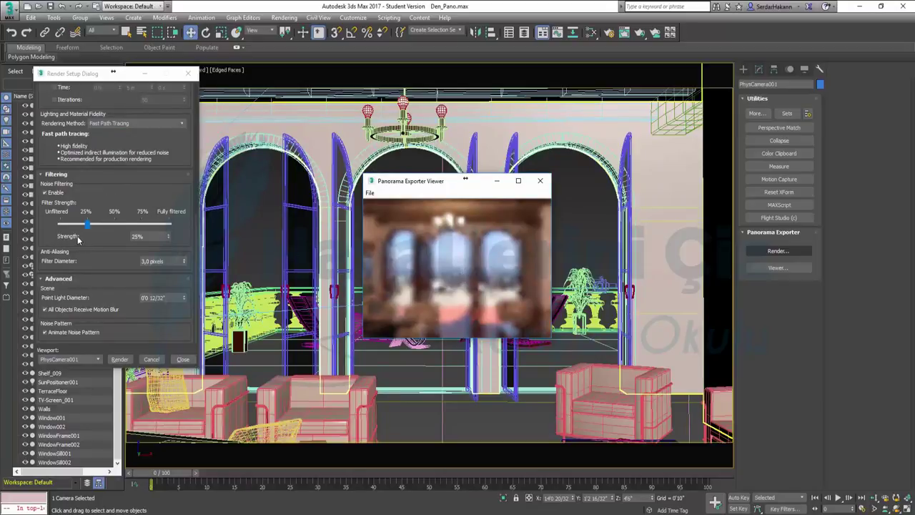
Step: Look around the panorama in the viewer, tilting to the floor and zooming on the arched windows
{"action": "left_click_drag", "start_coordinate": [529, 308], "coordinate": [419, 277]}
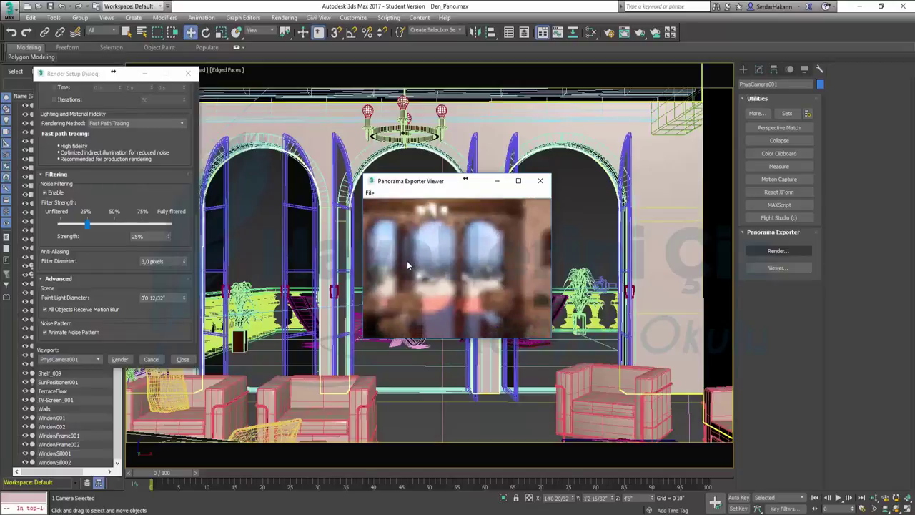
{"action": "left_click_drag", "start_coordinate": [405, 261], "coordinate": [411, 329]}
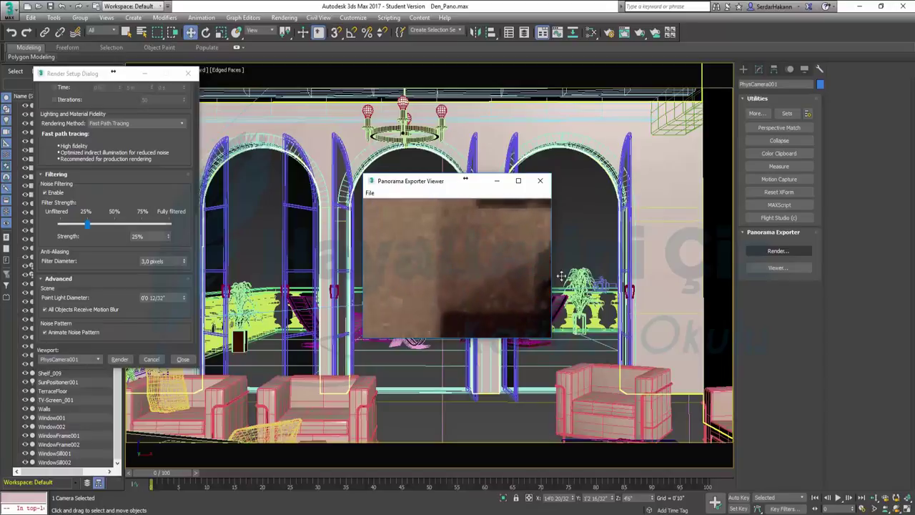
{"action": "mouse_move", "coordinate": [517, 284]}
{"action": "left_mouse_down"}
{"action": "mouse_move", "coordinate": [427, 285]}
{"action": "mouse_move", "coordinate": [501, 512]}
{"action": "mouse_move", "coordinate": [439, 359]}
{"action": "mouse_move", "coordinate": [498, 300]}
{"action": "left_mouse_up"}
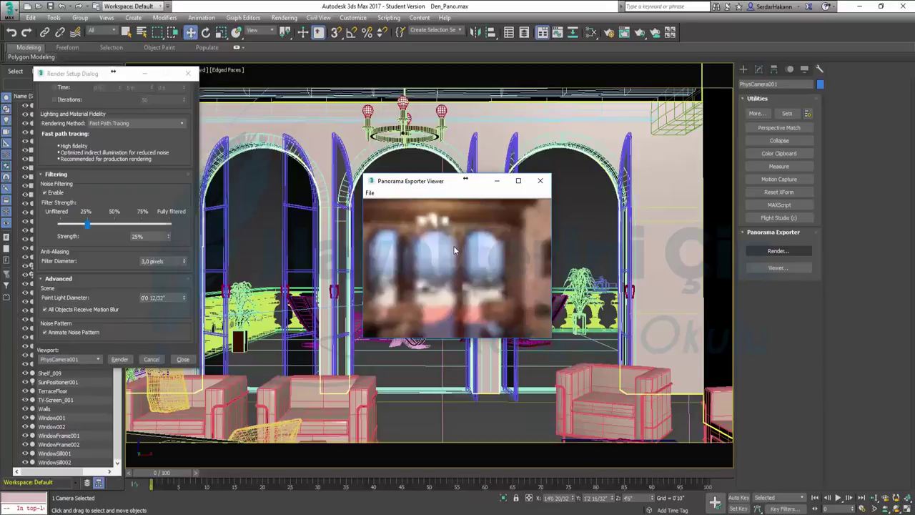
{"action": "mouse_move", "coordinate": [470, 279]}
{"action": "right_mouse_down"}
{"action": "mouse_move", "coordinate": [471, 307]}
{"action": "mouse_move", "coordinate": [506, 330]}
{"action": "right_mouse_up"}
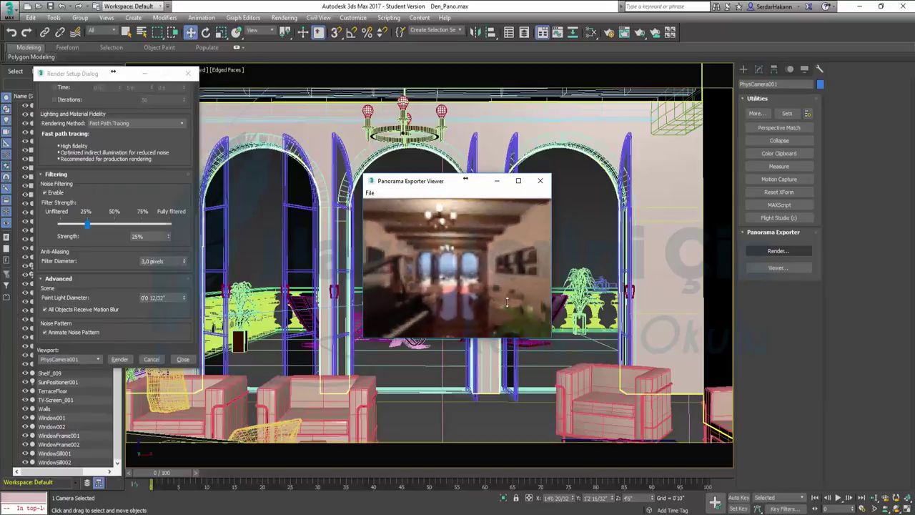
{"action": "mouse_move", "coordinate": [506, 330]}
{"action": "right_mouse_down"}
{"action": "mouse_move", "coordinate": [514, 248]}
{"action": "mouse_move", "coordinate": [552, 337]}
{"action": "right_mouse_up"}
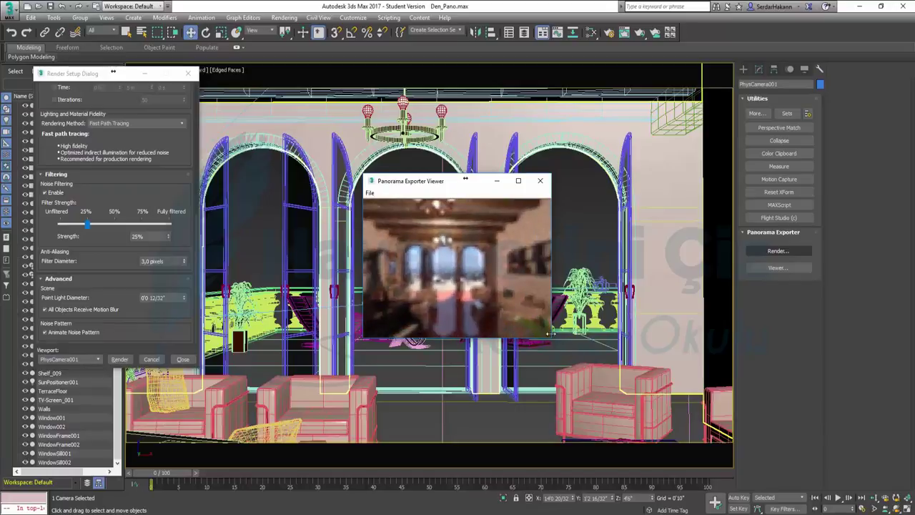
Step: Enlarge and reposition the panorama viewer, then close it and the Render Setup dialog
{"action": "left_click_drag", "start_coordinate": [551, 337], "coordinate": [765, 494]}
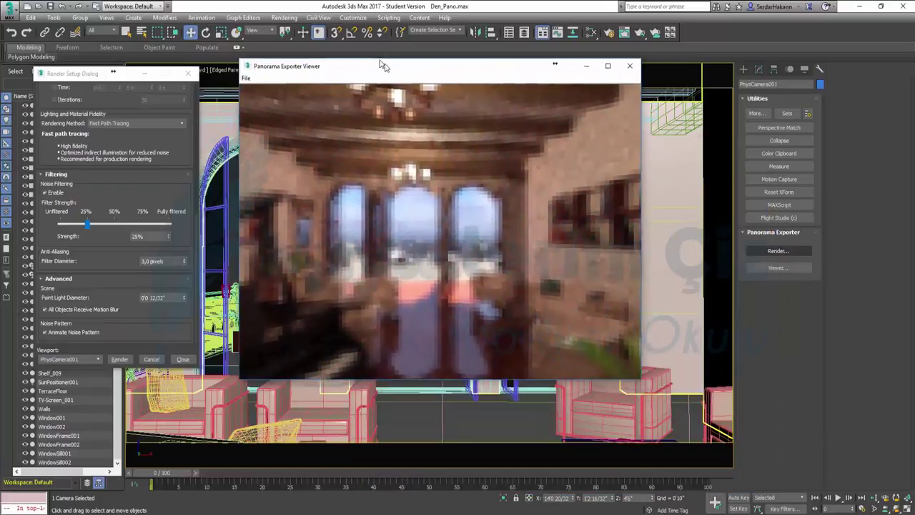
{"action": "left_click_drag", "start_coordinate": [508, 181], "coordinate": [376, 61]}
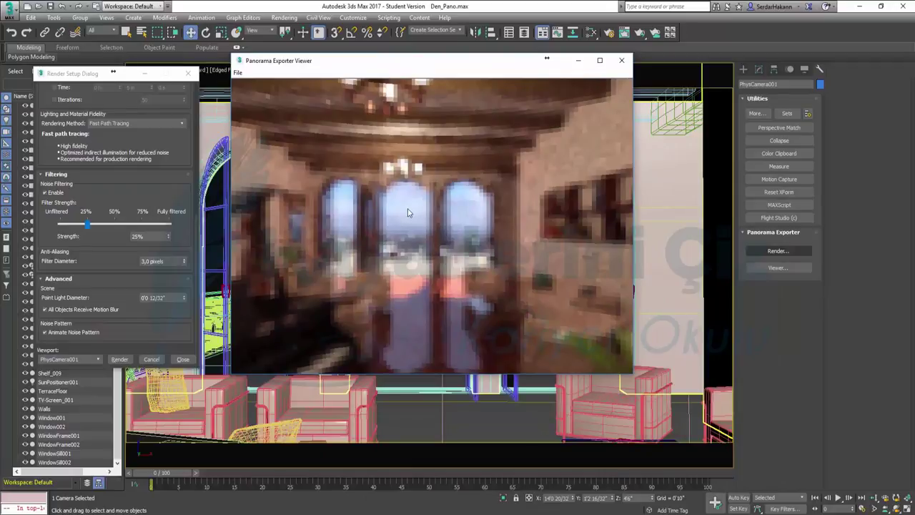
{"action": "mouse_move", "coordinate": [407, 213]}
{"action": "left_mouse_down"}
{"action": "mouse_move", "coordinate": [522, 189]}
{"action": "mouse_move", "coordinate": [492, 248]}
{"action": "mouse_move", "coordinate": [456, 259]}
{"action": "mouse_move", "coordinate": [395, 249]}
{"action": "left_mouse_up"}
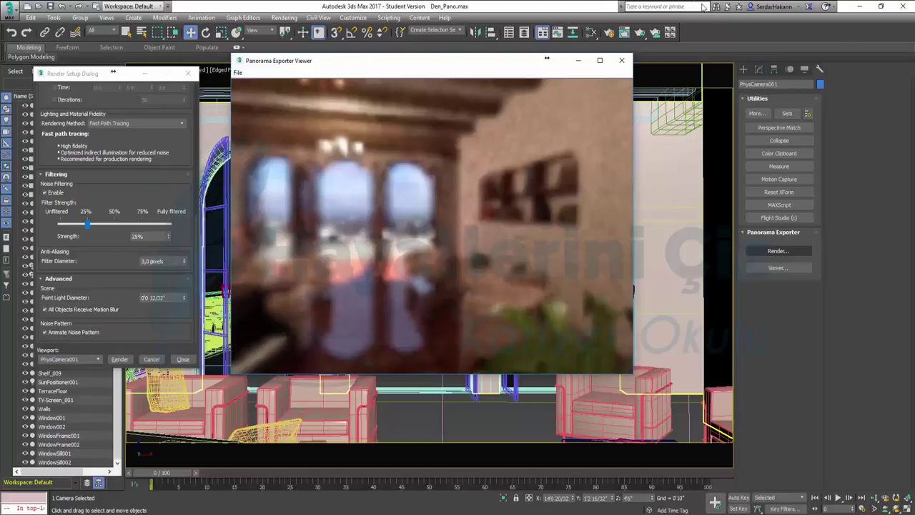
{"action": "left_click", "coordinate": [622, 60]}
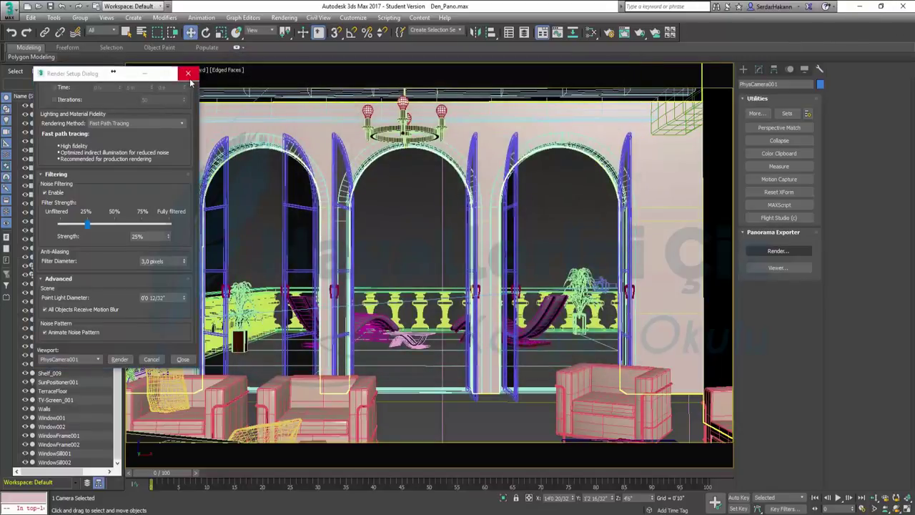
{"action": "left_click", "coordinate": [187, 73]}
{"action": "left_click", "coordinate": [860, 7]}
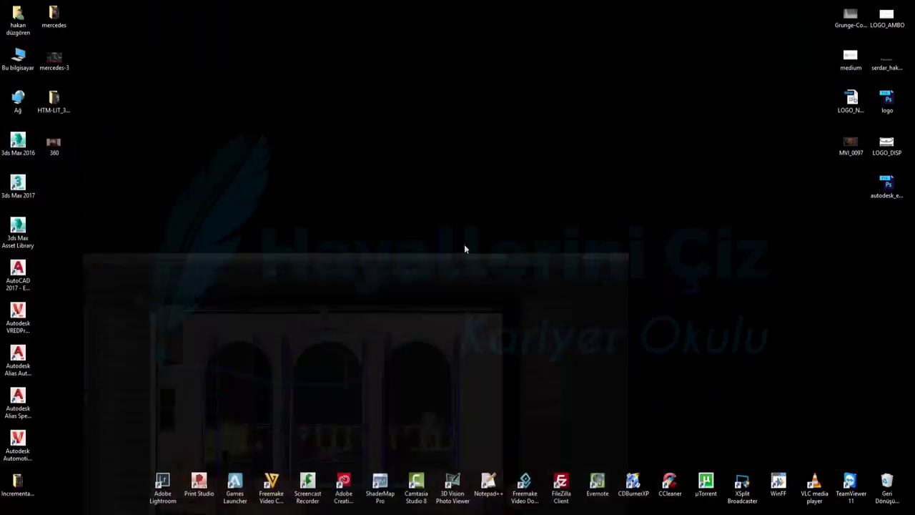
{"action": "double_click", "coordinate": [55, 145]}
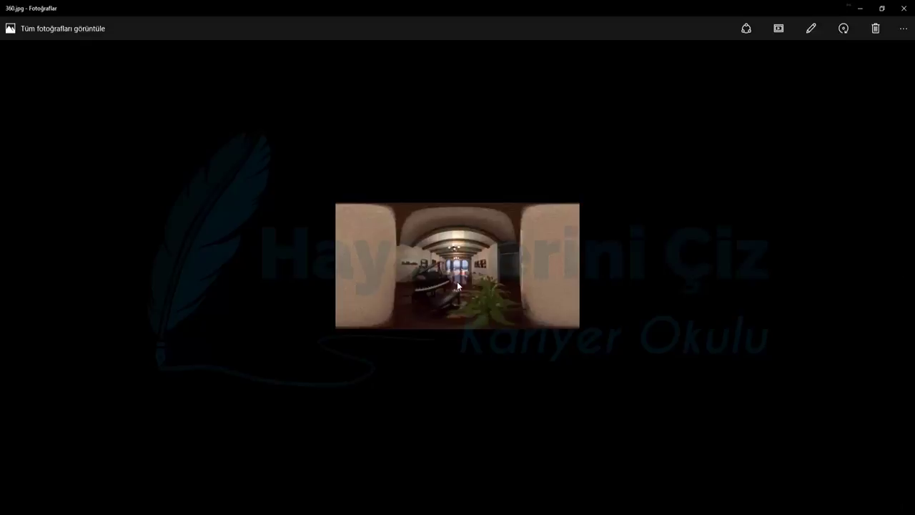
{"action": "mouse_move", "coordinate": [458, 266]}
{"action": "left_click", "coordinate": [903, 8]}
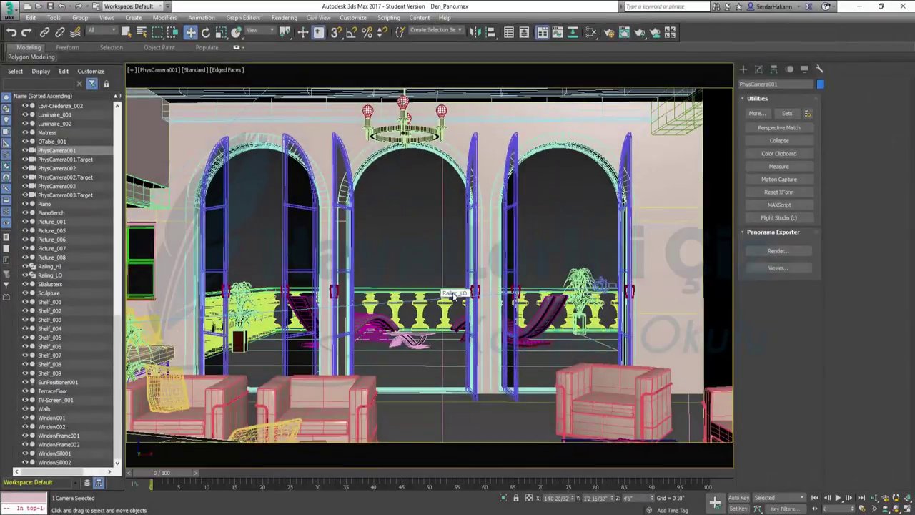
Step: Render the panorama at 1024x512, Medium quality (28 dB), with stronger noise filtering
{"action": "left_click", "coordinate": [778, 250]}
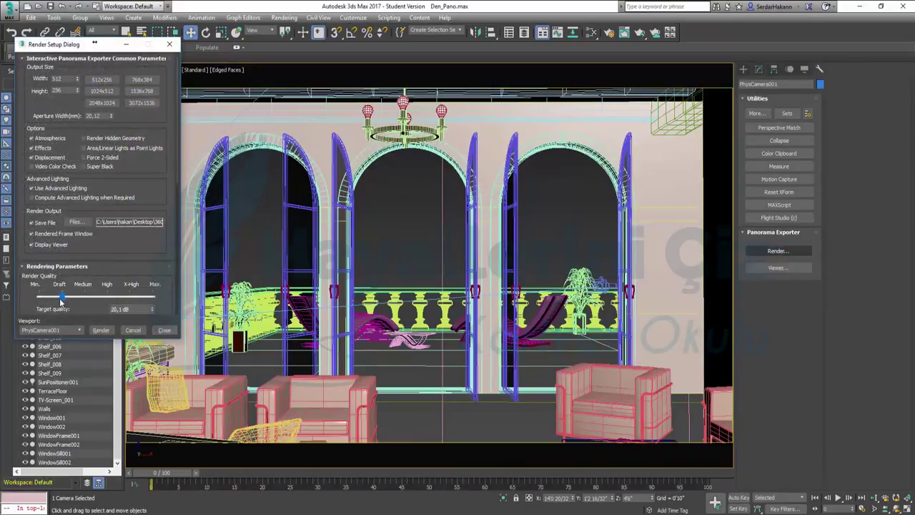
{"action": "left_click_drag", "start_coordinate": [63, 297], "coordinate": [84, 298]}
{"action": "scroll", "coordinate": [46, 135], "scroll_direction": "down", "scroll_amount": 3}
{"action": "left_click_drag", "start_coordinate": [89, 243], "coordinate": [96, 82]}
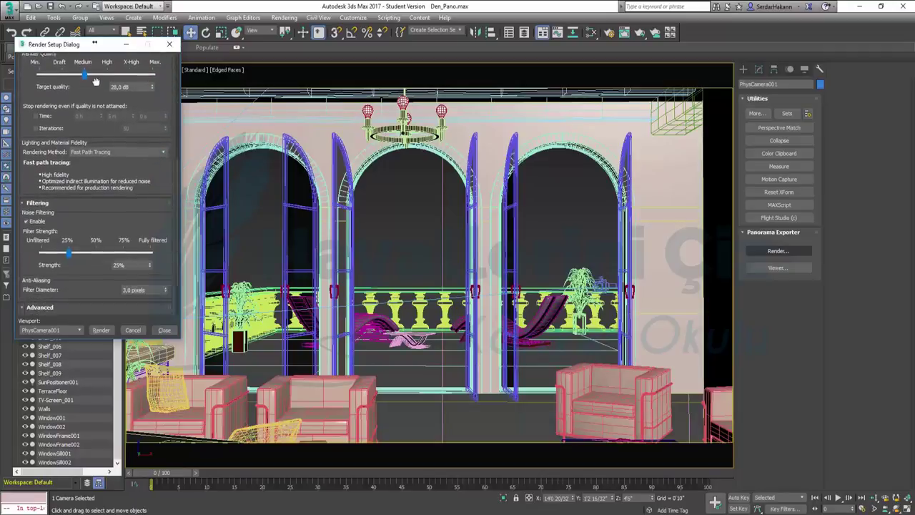
{"action": "scroll", "coordinate": [96, 81], "scroll_direction": "down", "scroll_amount": 1}
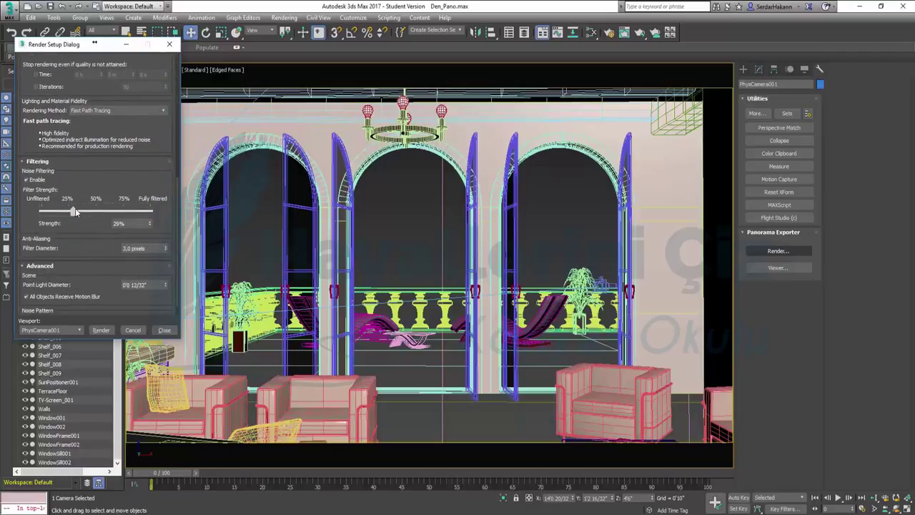
{"action": "left_click_drag", "start_coordinate": [88, 207], "coordinate": [98, 208]}
{"action": "scroll", "coordinate": [153, 130], "scroll_direction": "up", "scroll_amount": 3}
{"action": "scroll", "coordinate": [149, 134], "scroll_direction": "up", "scroll_amount": 3}
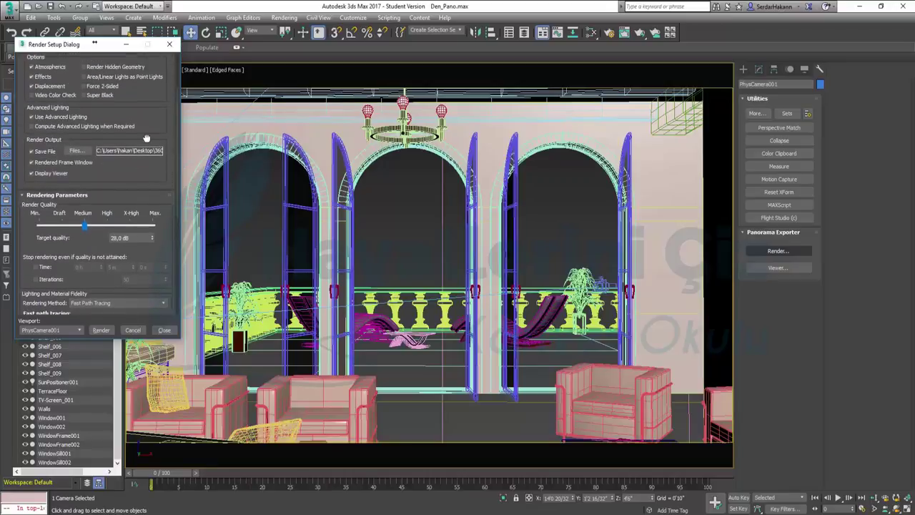
{"action": "scroll", "coordinate": [143, 139], "scroll_direction": "up", "scroll_amount": 3}
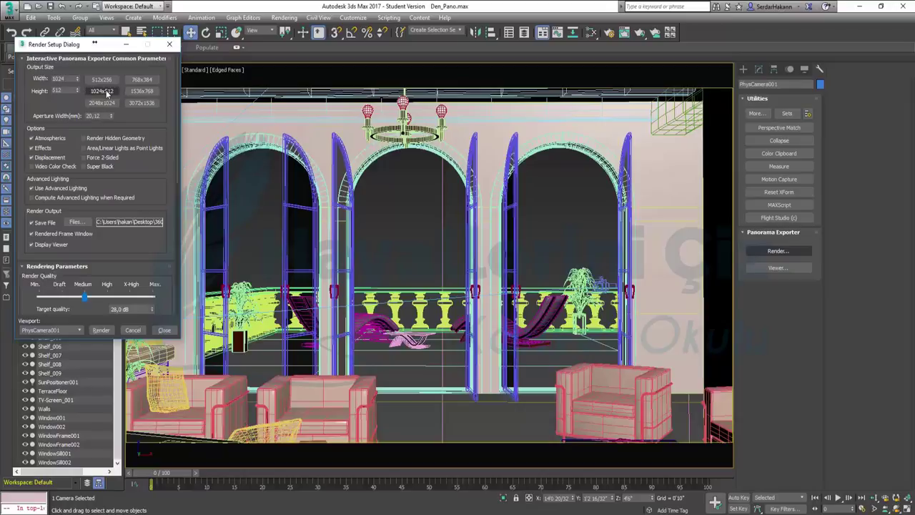
{"action": "left_click", "coordinate": [101, 331]}
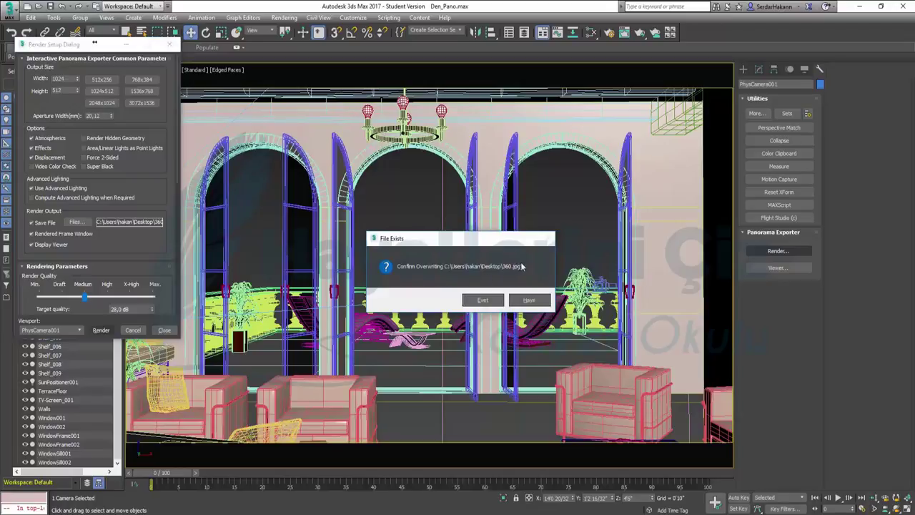
Step: Confirm overwriting 360.jpg and let the 1024x512 panorama finish rendering
{"action": "left_click", "coordinate": [483, 300]}
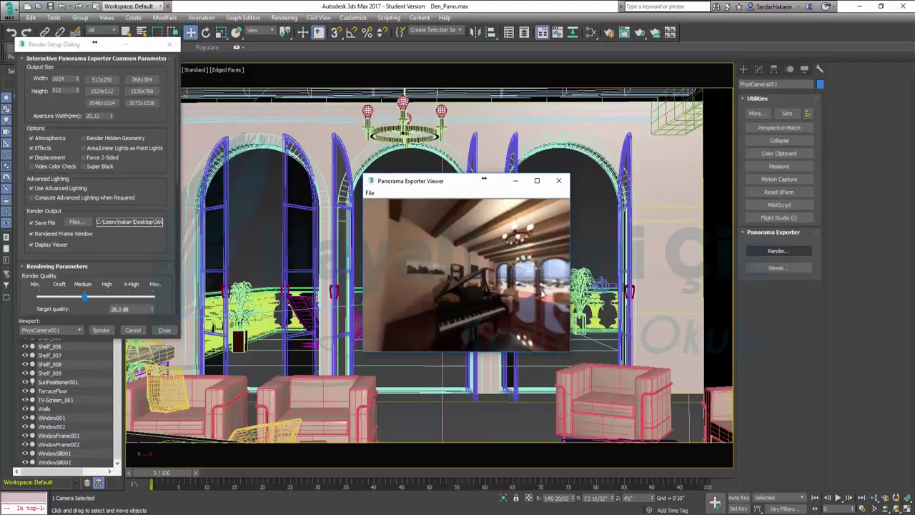
Step: Look around the new panorama at the plant, windows, ceiling beams and piano wall, then close the viewer
{"action": "left_click_drag", "start_coordinate": [542, 294], "coordinate": [473, 281]}
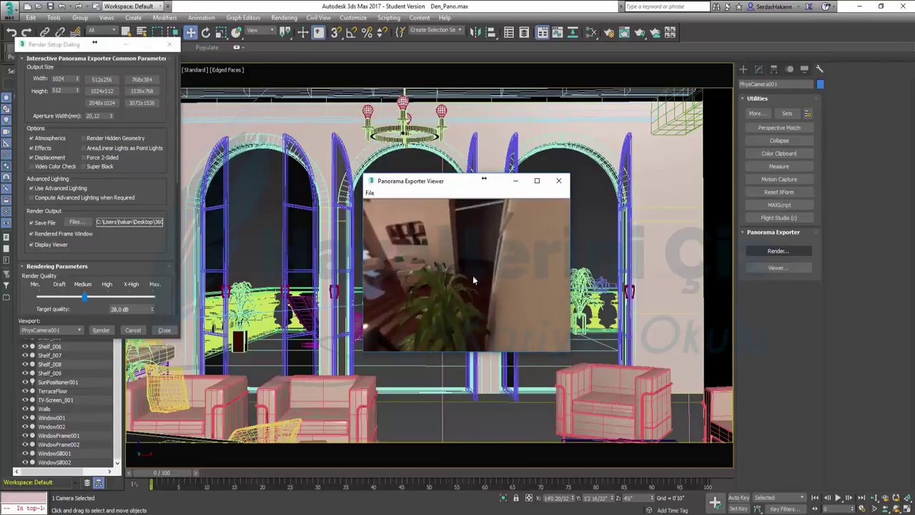
{"action": "mouse_move", "coordinate": [405, 265]}
{"action": "left_mouse_down"}
{"action": "mouse_move", "coordinate": [451, 313]}
{"action": "mouse_move", "coordinate": [519, 284]}
{"action": "left_mouse_up"}
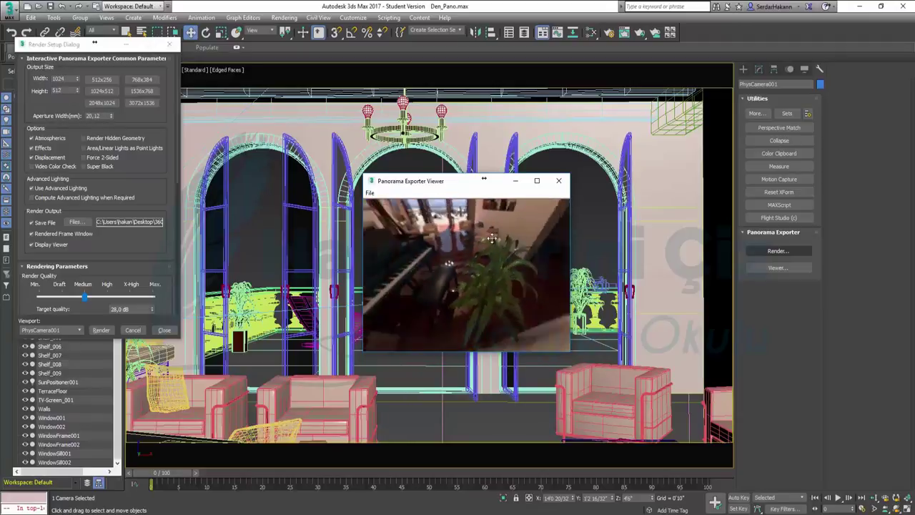
{"action": "mouse_move", "coordinate": [567, 279]}
{"action": "left_mouse_down"}
{"action": "mouse_move", "coordinate": [577, 354]}
{"action": "mouse_move", "coordinate": [539, 390]}
{"action": "left_mouse_up"}
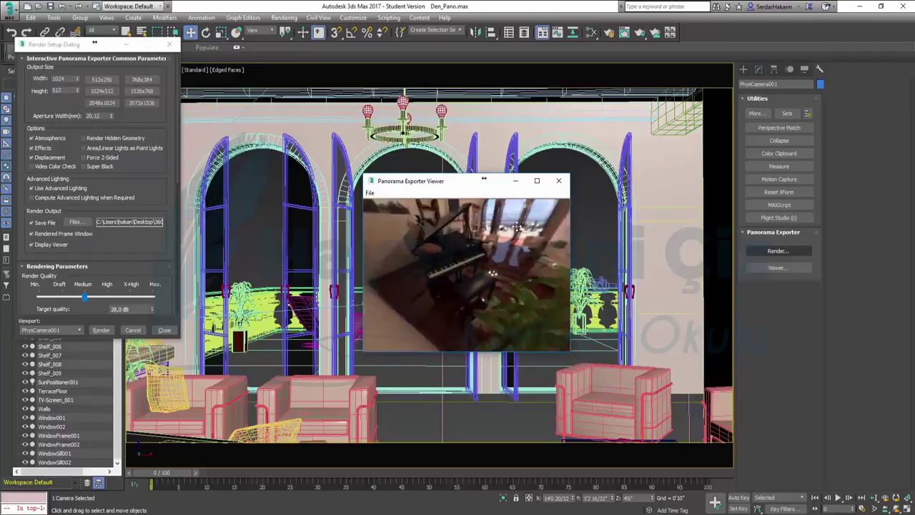
{"action": "mouse_move", "coordinate": [549, 297]}
{"action": "left_mouse_down"}
{"action": "mouse_move", "coordinate": [637, 295]}
{"action": "mouse_move", "coordinate": [543, 243]}
{"action": "left_mouse_up"}
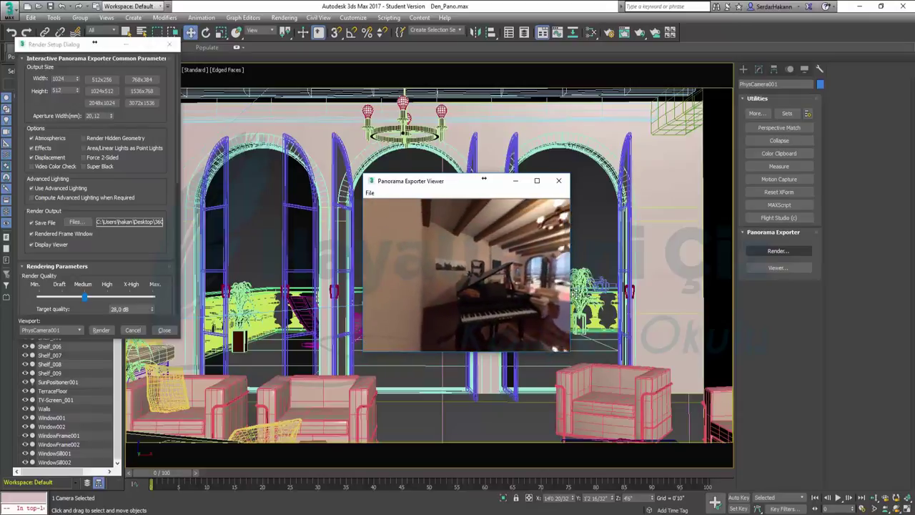
{"action": "left_click_drag", "start_coordinate": [577, 294], "coordinate": [629, 296]}
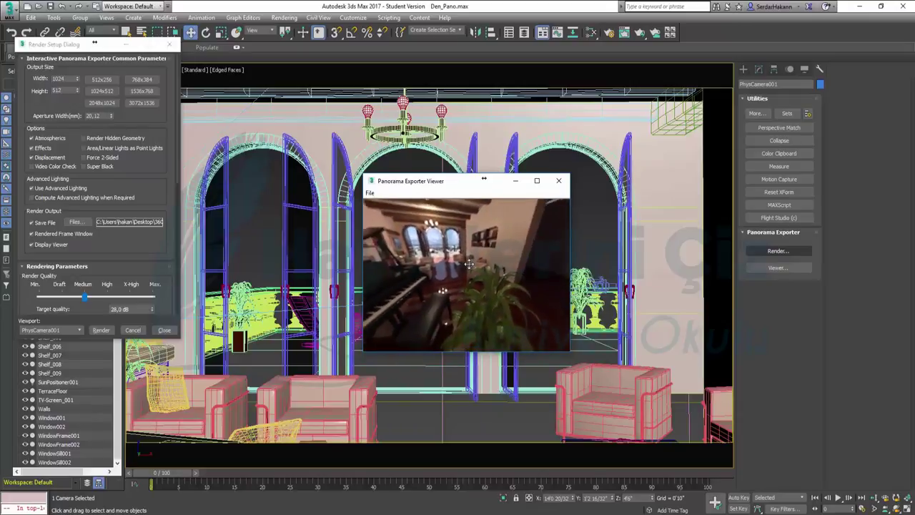
{"action": "left_click_drag", "start_coordinate": [472, 265], "coordinate": [479, 274]}
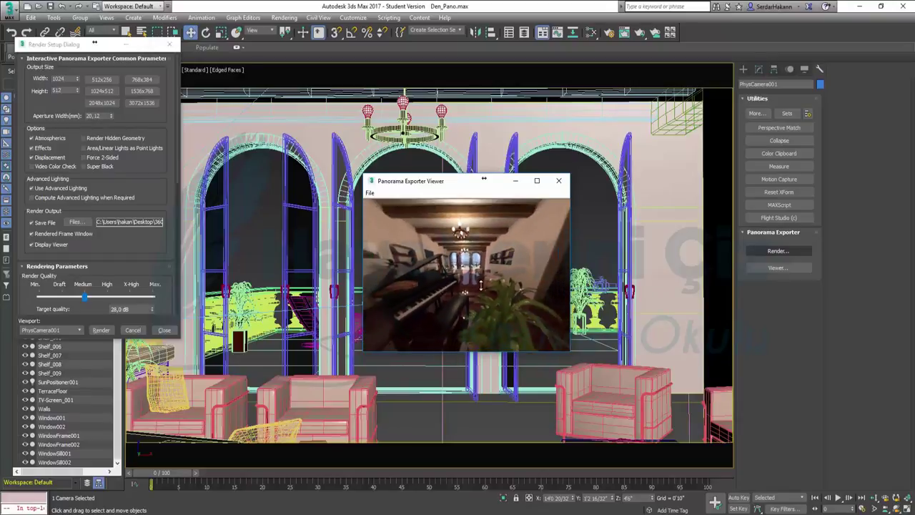
{"action": "mouse_move", "coordinate": [478, 274]}
{"action": "left_mouse_down"}
{"action": "mouse_move", "coordinate": [486, 298]}
{"action": "mouse_move", "coordinate": [491, 172]}
{"action": "mouse_move", "coordinate": [504, 295]}
{"action": "mouse_move", "coordinate": [511, 268]}
{"action": "mouse_move", "coordinate": [485, 281]}
{"action": "left_mouse_up"}
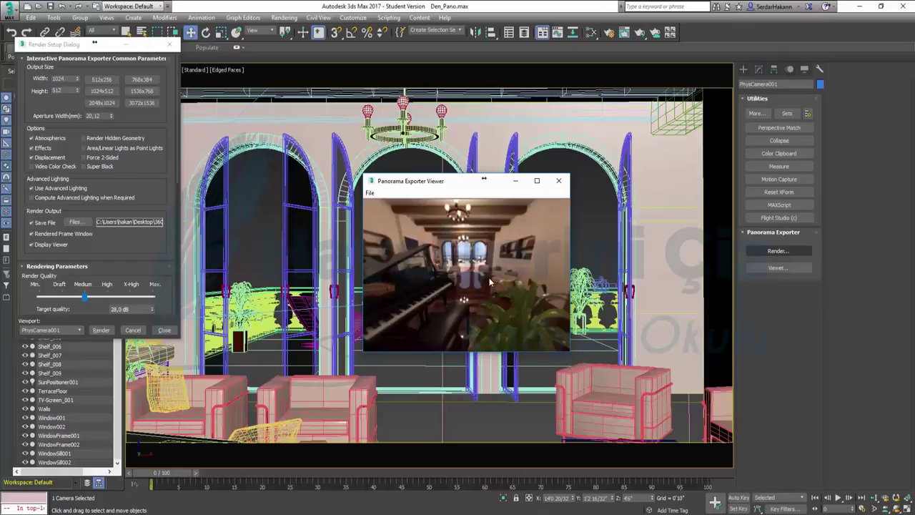
{"action": "left_click", "coordinate": [559, 183]}
Step: Close Render Setup, maximize the Top viewport and hide its grid
{"action": "left_click", "coordinate": [170, 44]}
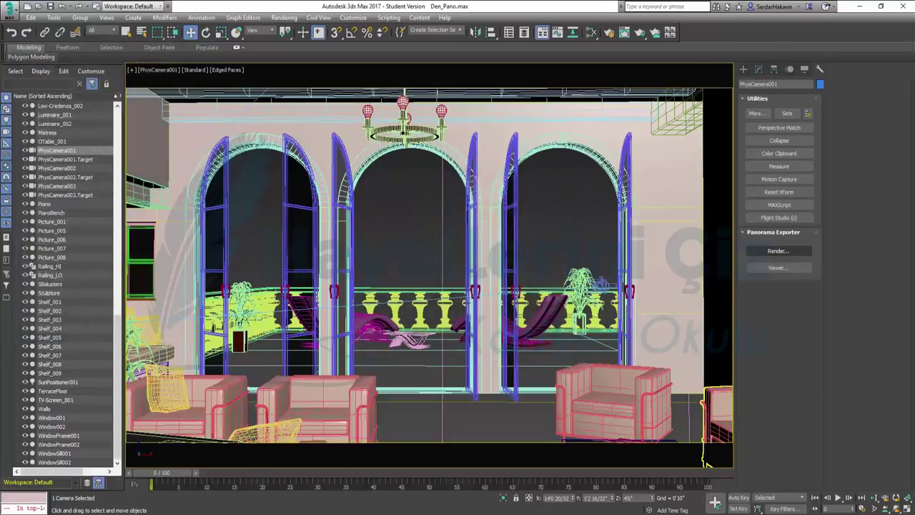
{"action": "left_click", "coordinate": [907, 509]}
{"action": "left_click", "coordinate": [316, 179]}
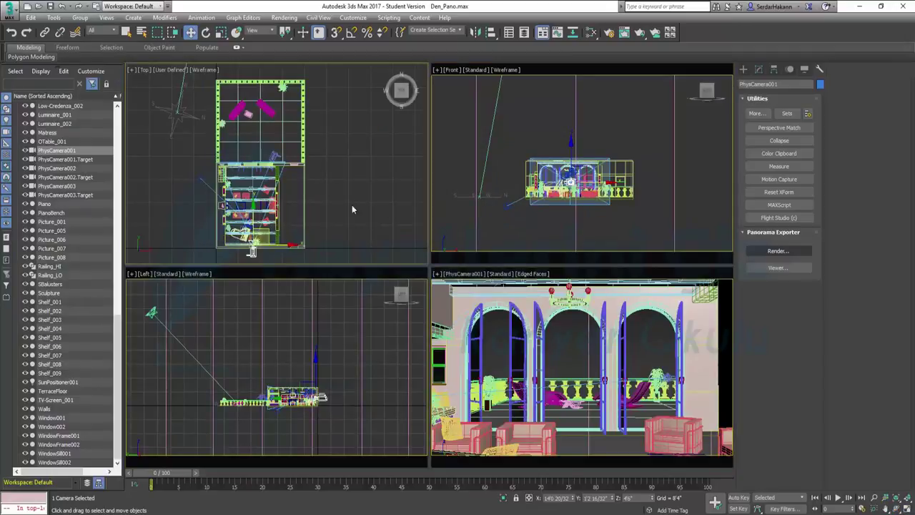
{"action": "left_click", "coordinate": [906, 508]}
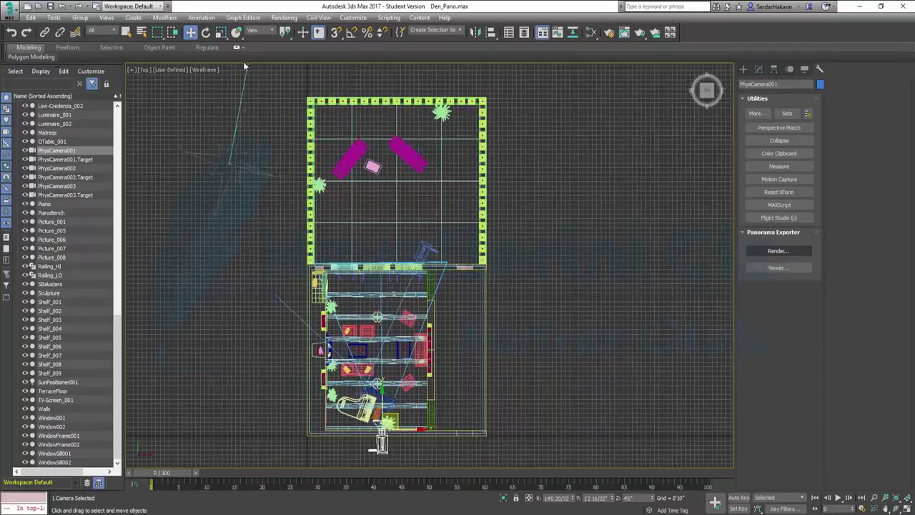
{"action": "key", "text": "g"}
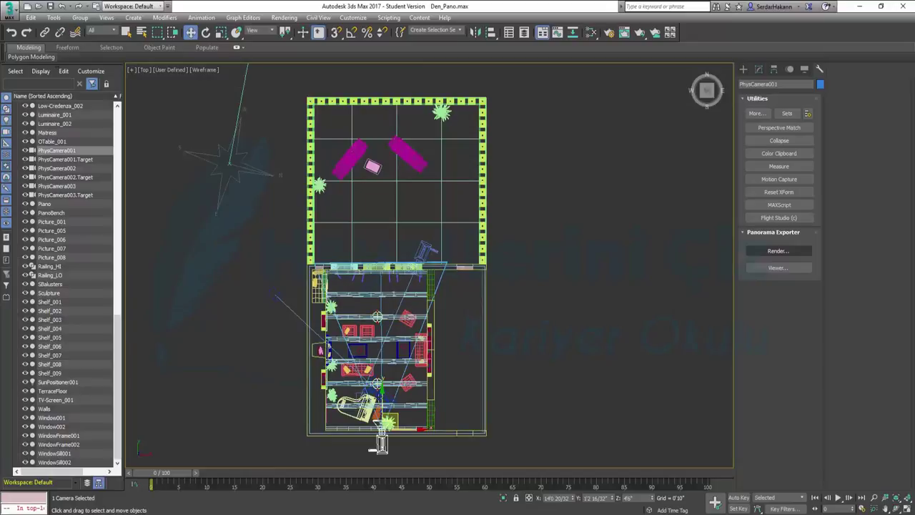
Step: Move PhysCamera001 to the middle of the room in plan, then restore the four-viewport layout
{"action": "left_click_drag", "start_coordinate": [383, 396], "coordinate": [377, 310]}
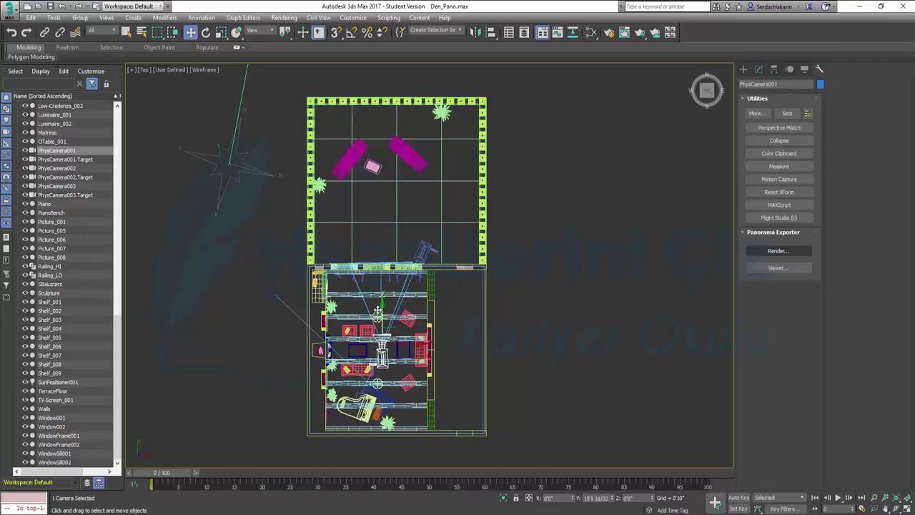
{"action": "scroll", "coordinate": [377, 311], "scroll_direction": "up", "scroll_amount": 4}
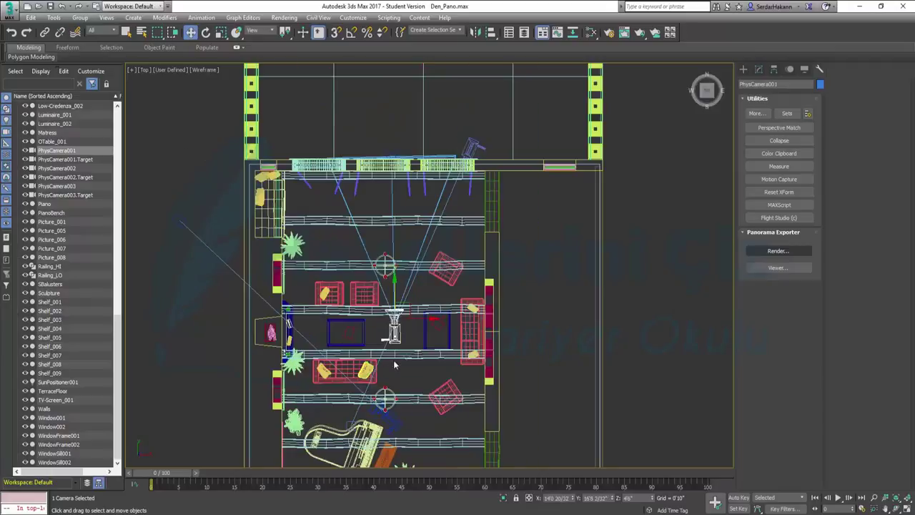
{"action": "mouse_move", "coordinate": [426, 327]}
{"action": "middle_mouse_down"}
{"action": "mouse_move", "coordinate": [425, 307]}
{"action": "mouse_move", "coordinate": [455, 267]}
{"action": "middle_mouse_up"}
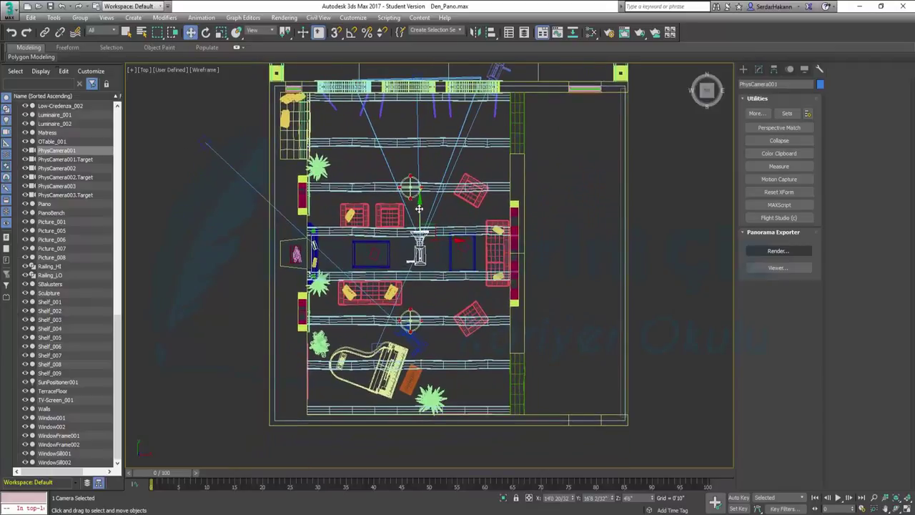
{"action": "left_click_drag", "start_coordinate": [418, 208], "coordinate": [418, 213]}
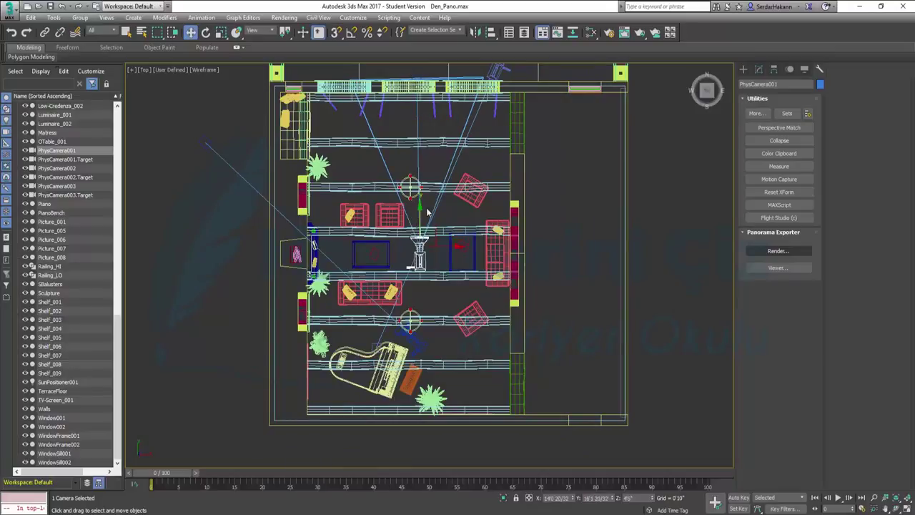
{"action": "left_click_drag", "start_coordinate": [419, 213], "coordinate": [420, 234]}
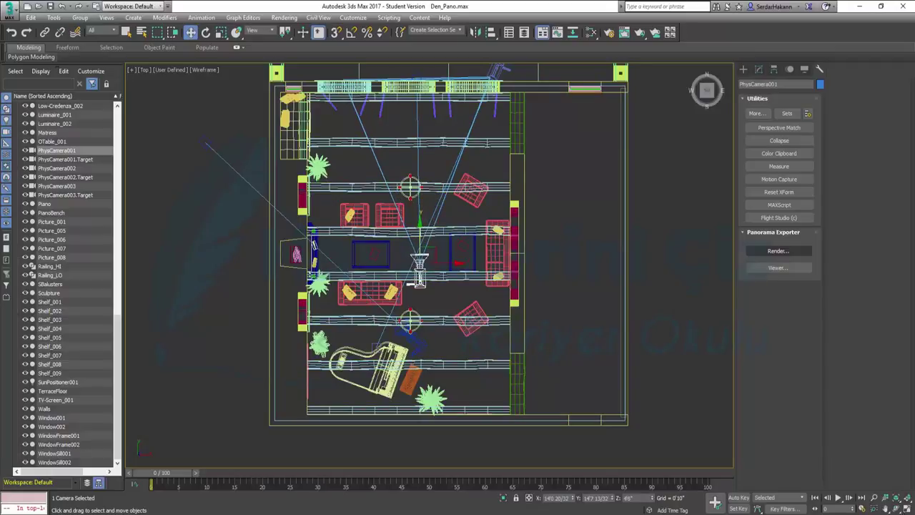
{"action": "left_click", "coordinate": [907, 508]}
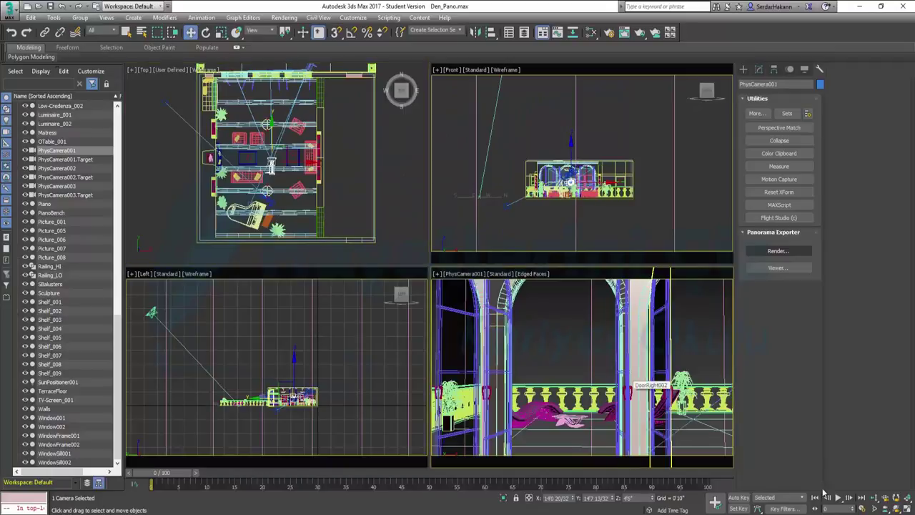
Step: Maximize the PhysCamera001 view and set its field of view to 90 degrees
{"action": "left_click", "coordinate": [907, 508]}
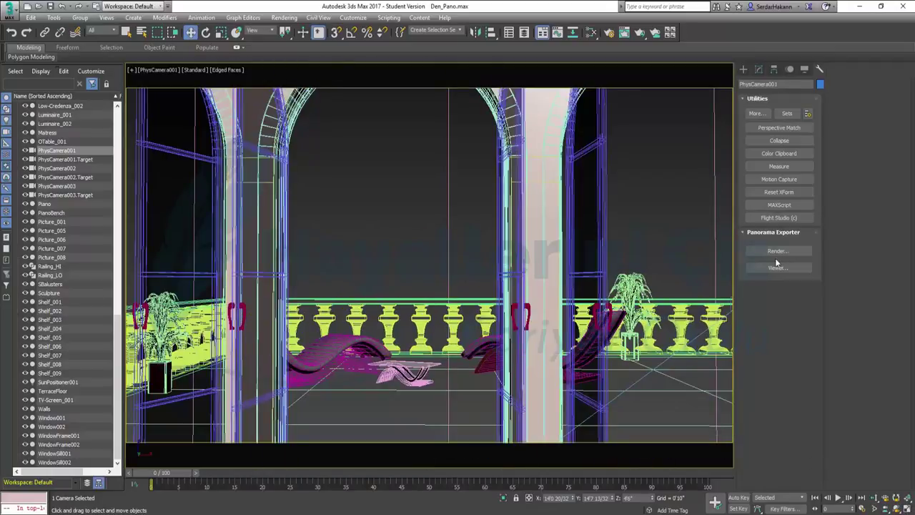
{"action": "left_click", "coordinate": [761, 69]}
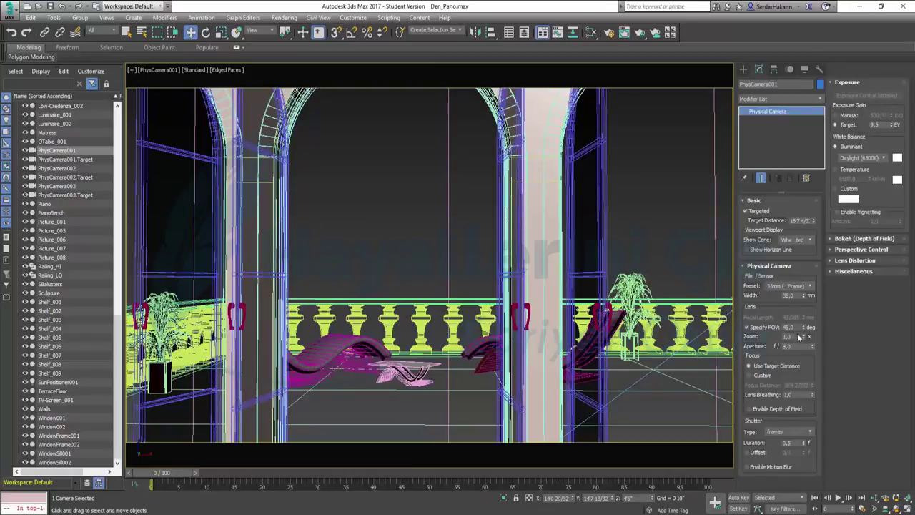
{"action": "double_click", "coordinate": [795, 327]}
{"action": "type", "text": "90"}
{"action": "key", "text": "Return"}
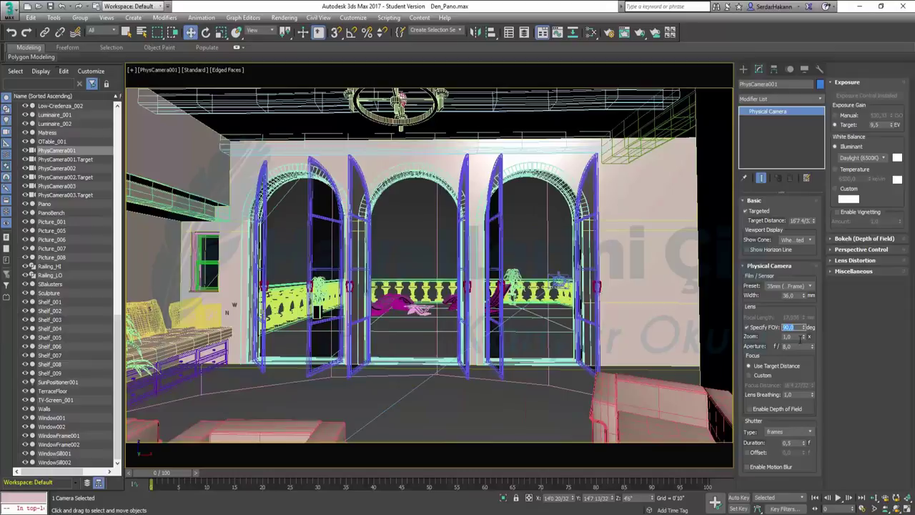
Step: Compare 60 and 90 degree fields of view, settling back on 60 degrees
{"action": "type", "text": "60"}
{"action": "key", "text": "Return"}
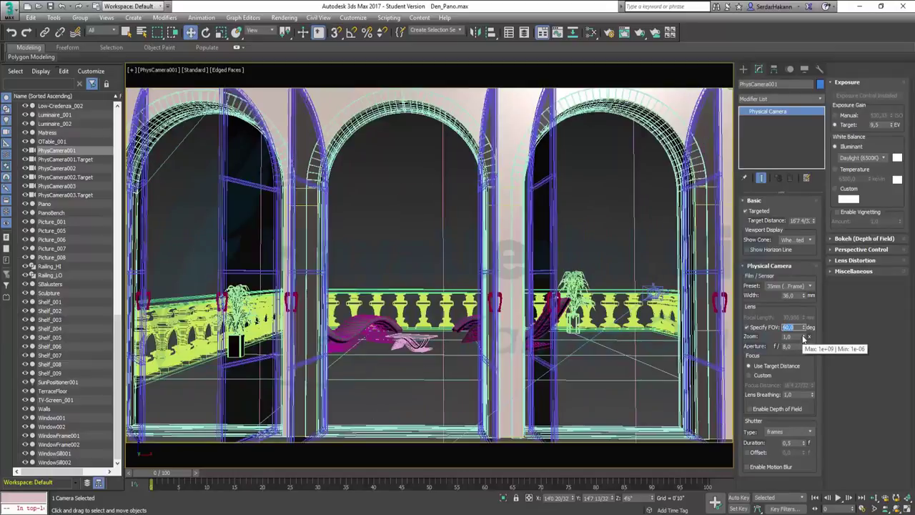
{"action": "type", "text": "90"}
{"action": "key", "text": "Return"}
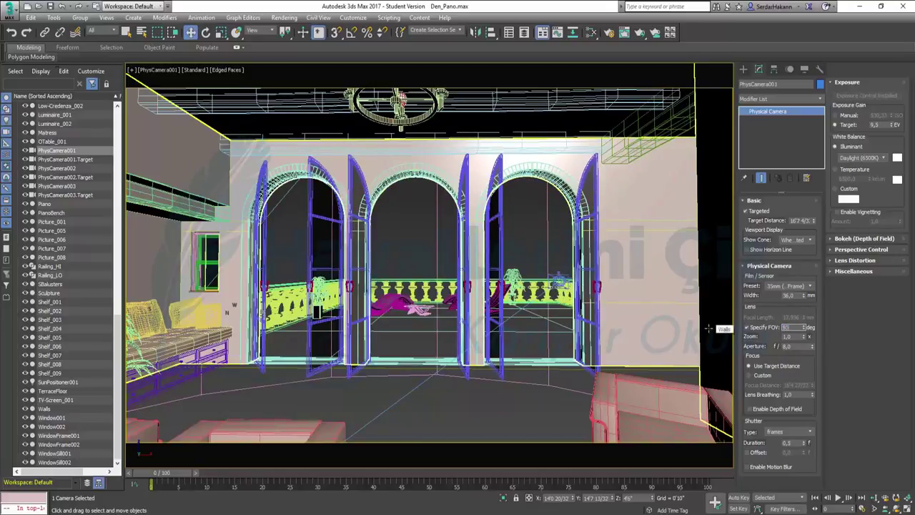
{"action": "type", "text": "60"}
{"action": "key", "text": "Return"}
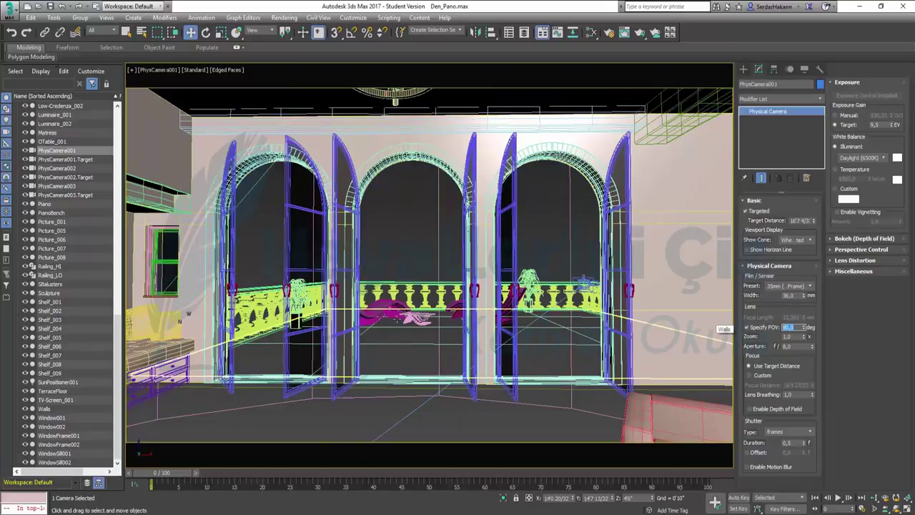
Step: In Panorama Exporter render settings, drop quality to Draft (about 20 dB) and filter strength to about 25%
{"action": "left_click", "coordinate": [820, 70]}
{"action": "left_click", "coordinate": [779, 204]}
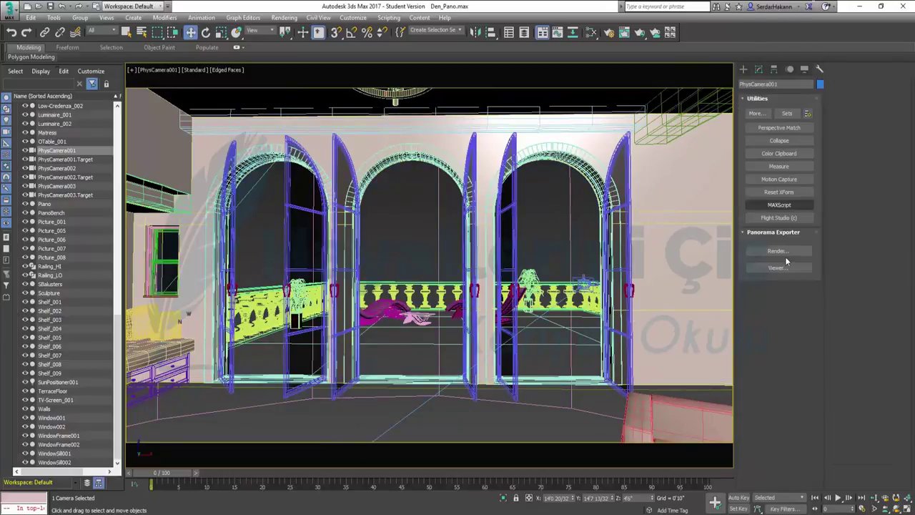
{"action": "left_click", "coordinate": [776, 251]}
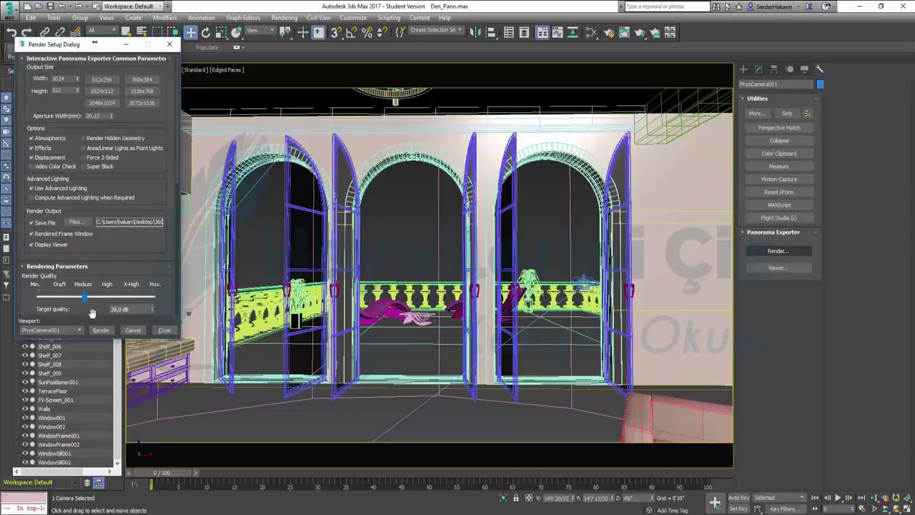
{"action": "left_click_drag", "start_coordinate": [85, 298], "coordinate": [63, 299]}
{"action": "scroll", "coordinate": [114, 247], "scroll_direction": "down", "scroll_amount": 1}
{"action": "scroll", "coordinate": [132, 214], "scroll_direction": "down", "scroll_amount": 3}
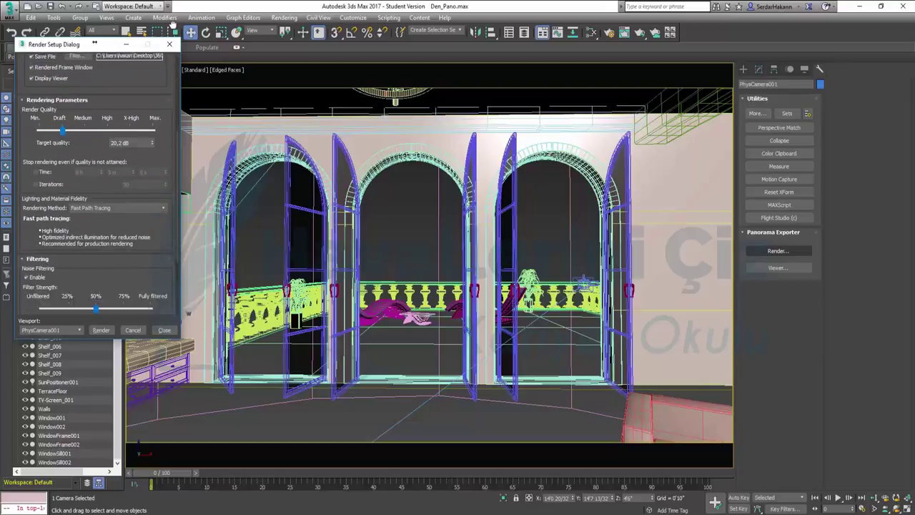
{"action": "scroll", "coordinate": [118, 272], "scroll_direction": "down", "scroll_amount": 3}
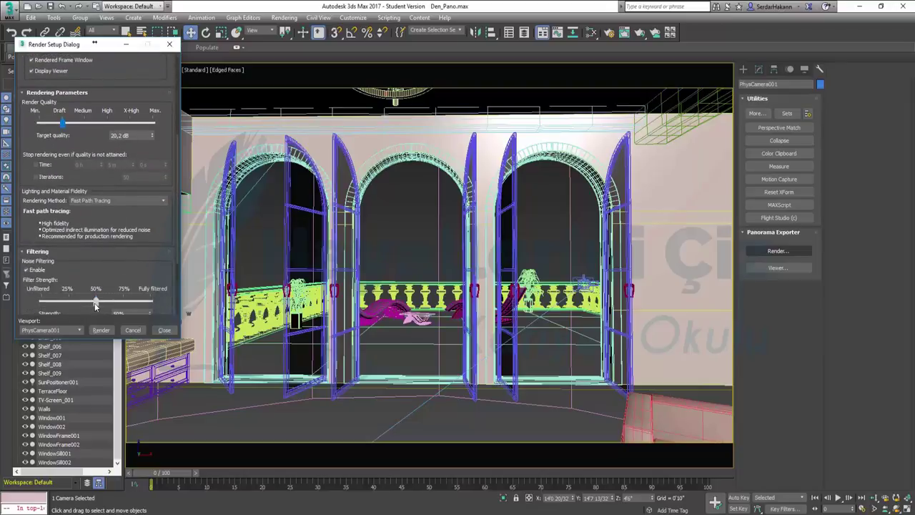
{"action": "left_click_drag", "start_coordinate": [95, 305], "coordinate": [68, 303]}
Step: Render the panorama over the existing 360.jpg and center the render frame window
{"action": "left_click", "coordinate": [101, 330]}
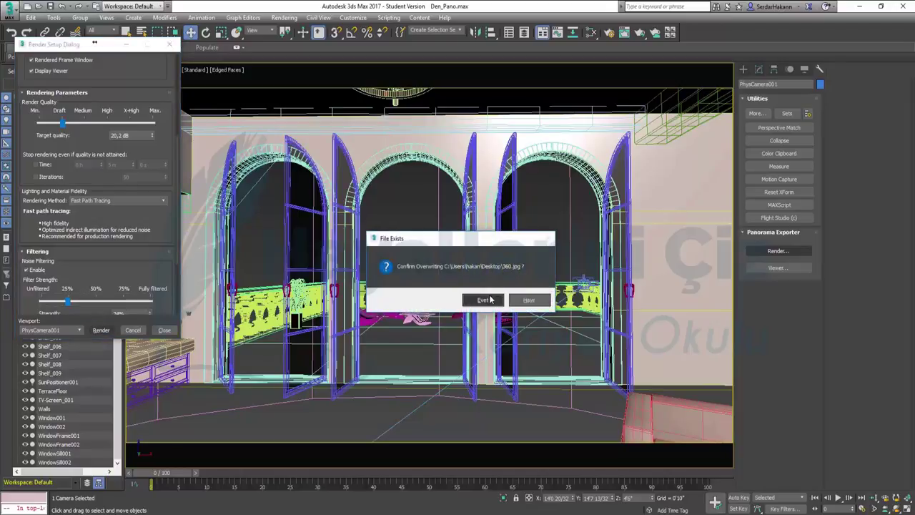
{"action": "left_click", "coordinate": [483, 300]}
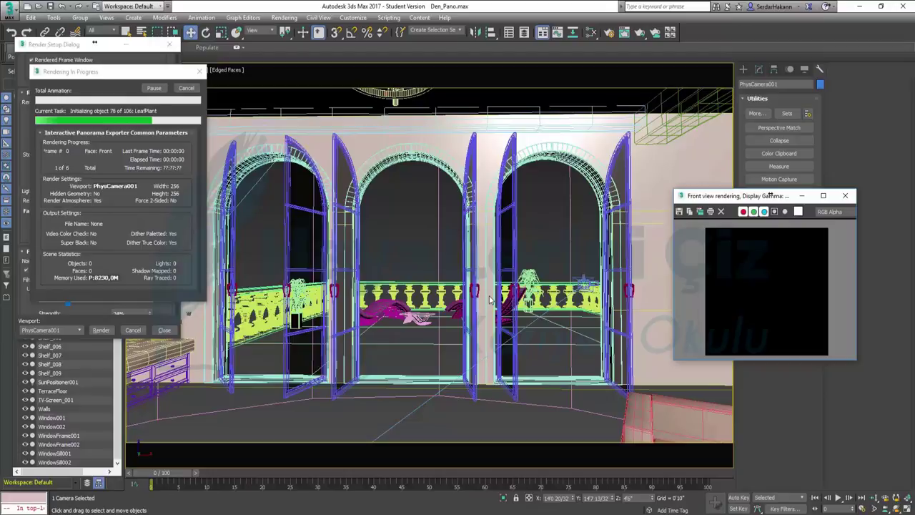
{"action": "left_click_drag", "start_coordinate": [722, 200], "coordinate": [379, 169]}
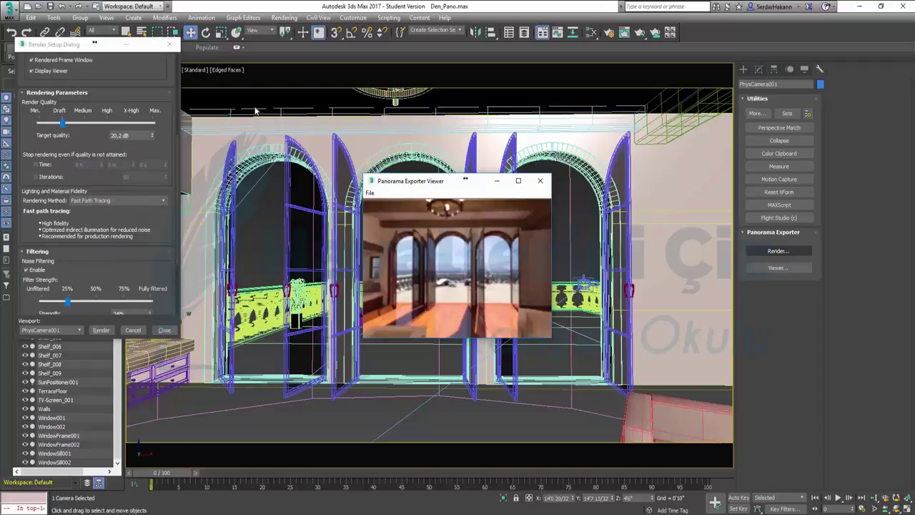
Step: Look around the panorama at the fireplace, window doors and ceiling, enlarge the viewer, then close it
{"action": "mouse_move", "coordinate": [442, 282]}
{"action": "left_mouse_down"}
{"action": "mouse_move", "coordinate": [423, 289]}
{"action": "mouse_move", "coordinate": [524, 326]}
{"action": "left_mouse_up"}
{"action": "mouse_move", "coordinate": [419, 291]}
{"action": "left_mouse_down"}
{"action": "mouse_move", "coordinate": [465, 272]}
{"action": "mouse_move", "coordinate": [446, 212]}
{"action": "mouse_move", "coordinate": [460, 284]}
{"action": "mouse_move", "coordinate": [463, 274]}
{"action": "left_mouse_up"}
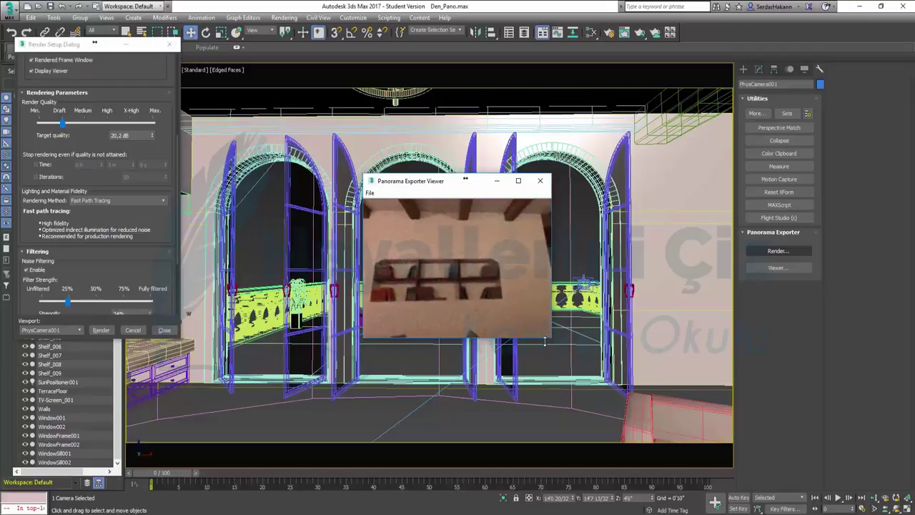
{"action": "left_click_drag", "start_coordinate": [552, 339], "coordinate": [655, 414]}
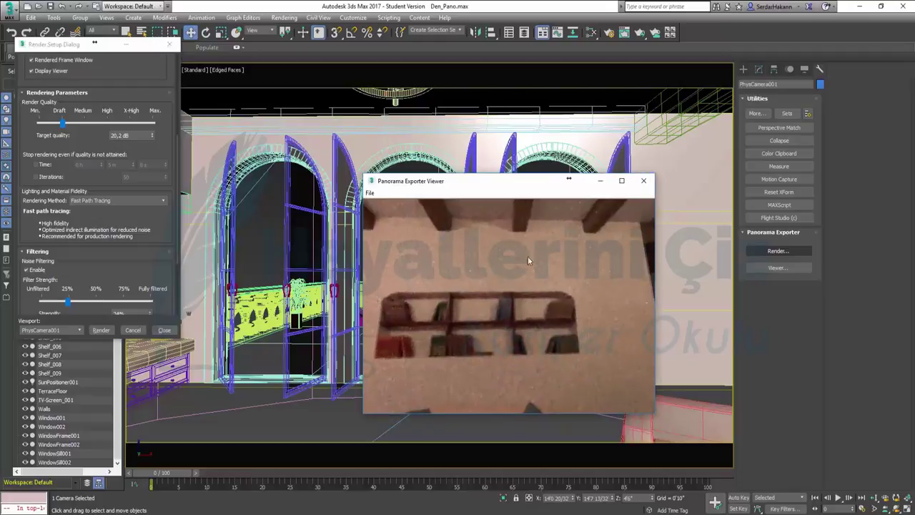
{"action": "left_click_drag", "start_coordinate": [461, 188], "coordinate": [347, 102]}
{"action": "mouse_move", "coordinate": [389, 229]}
{"action": "left_mouse_down"}
{"action": "mouse_move", "coordinate": [331, 276]}
{"action": "mouse_move", "coordinate": [411, 209]}
{"action": "mouse_move", "coordinate": [368, 256]}
{"action": "mouse_move", "coordinate": [519, 247]}
{"action": "mouse_move", "coordinate": [472, 317]}
{"action": "mouse_move", "coordinate": [386, 286]}
{"action": "mouse_move", "coordinate": [252, 214]}
{"action": "mouse_move", "coordinate": [335, 226]}
{"action": "mouse_move", "coordinate": [415, 262]}
{"action": "mouse_move", "coordinate": [512, 279]}
{"action": "left_mouse_up"}
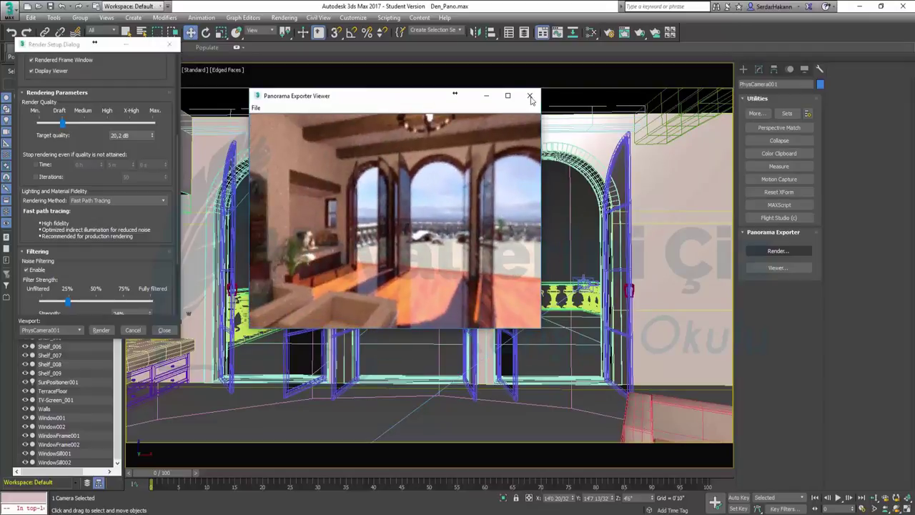
{"action": "left_click", "coordinate": [530, 96]}
{"action": "left_click", "coordinate": [169, 44]}
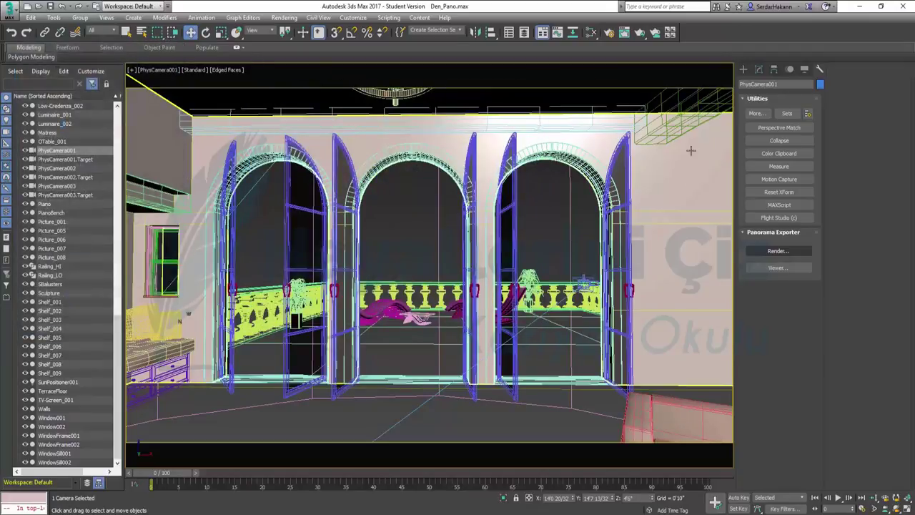
{"action": "left_click", "coordinate": [859, 6]}
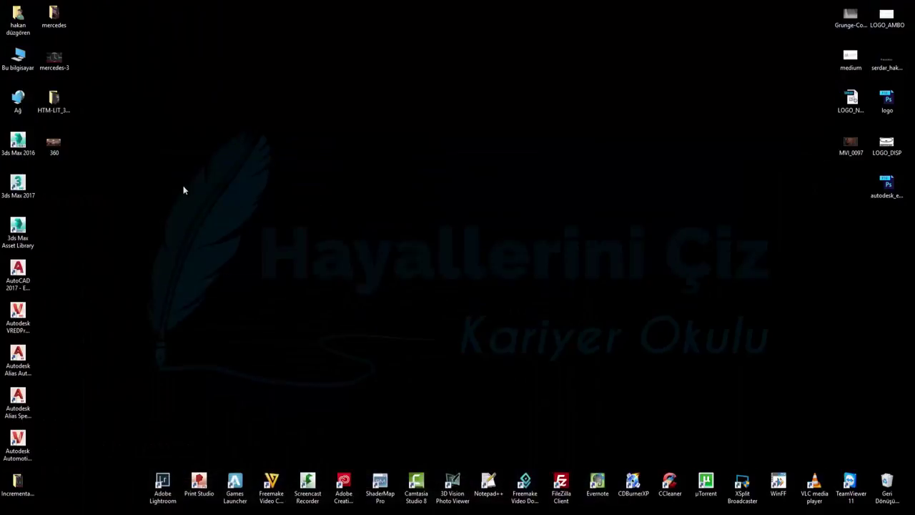
{"action": "double_click", "coordinate": [60, 144]}
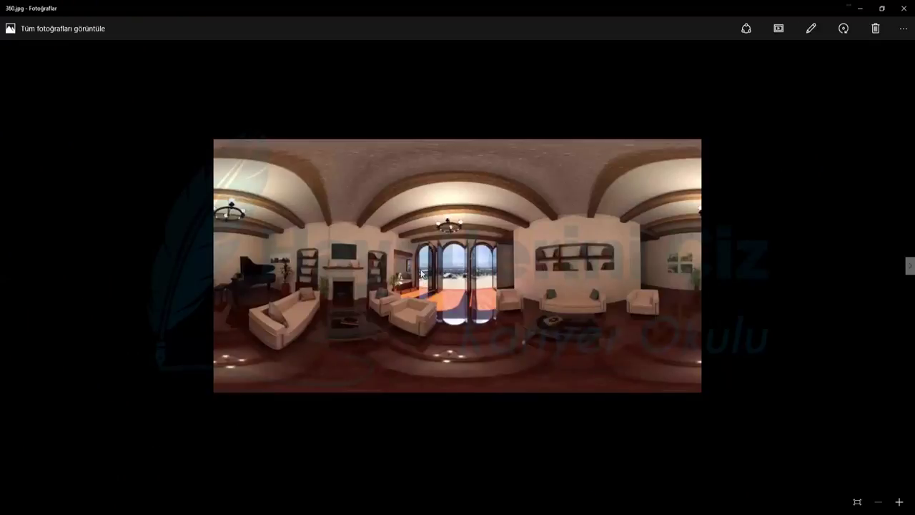
{"action": "left_click", "coordinate": [903, 8]}
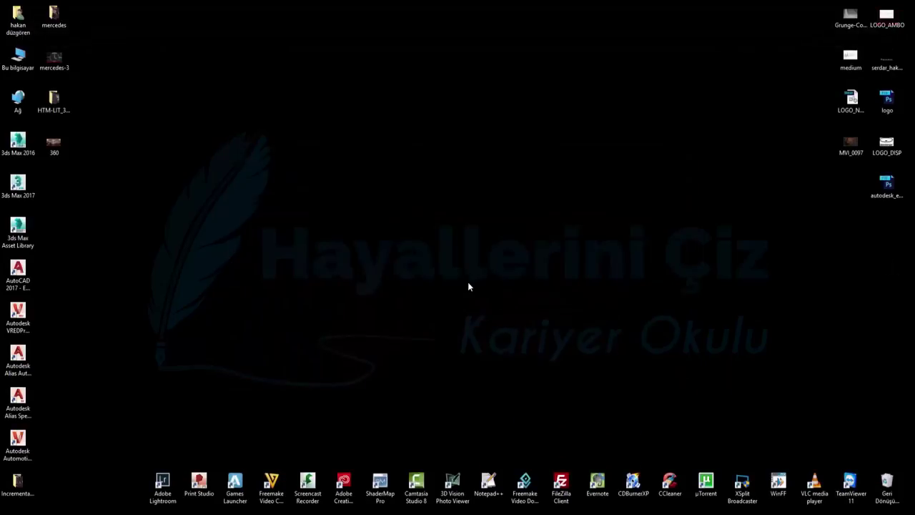
{"action": "left_click", "coordinate": [175, 509]}
{"action": "mouse_move", "coordinate": [172, 500]}
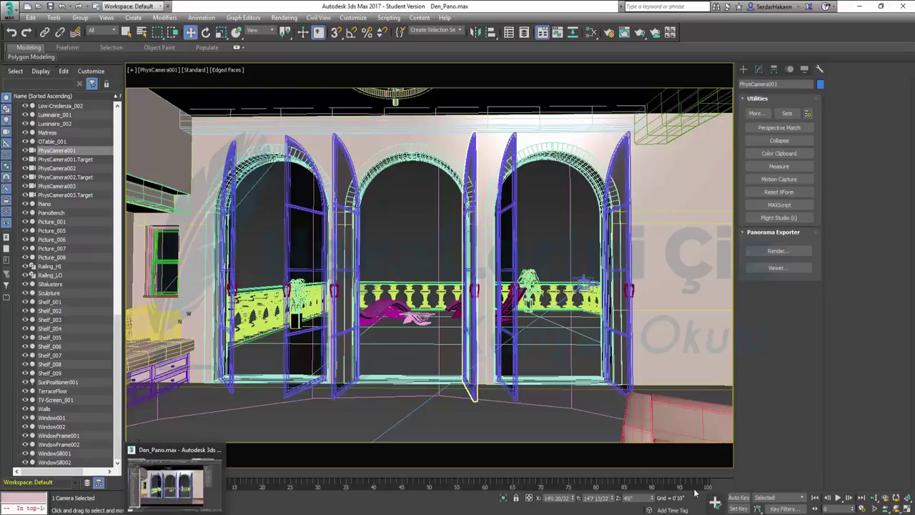
Step: Close the empty panorama viewer and launch a new 1024x512 panorama render
{"action": "left_click", "coordinate": [778, 267]}
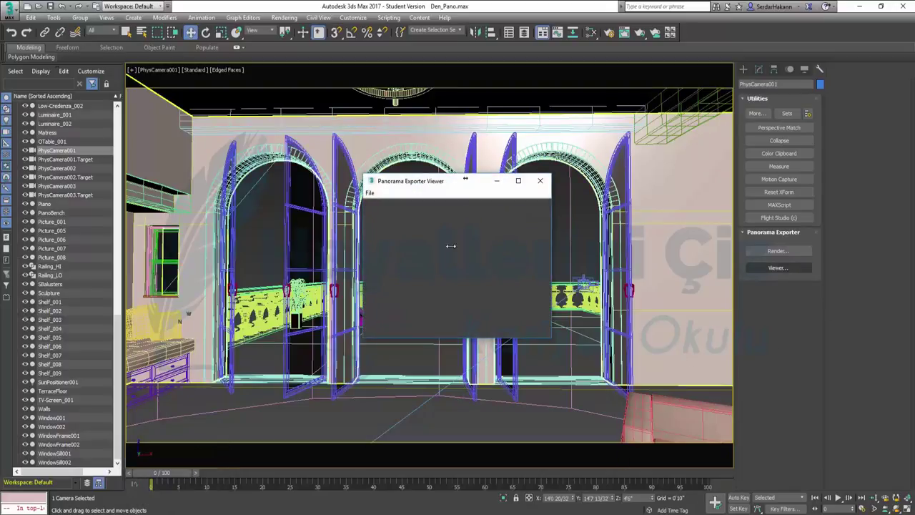
{"action": "left_click", "coordinate": [790, 251]}
{"action": "left_click", "coordinate": [540, 180]}
{"action": "left_click", "coordinate": [778, 252]}
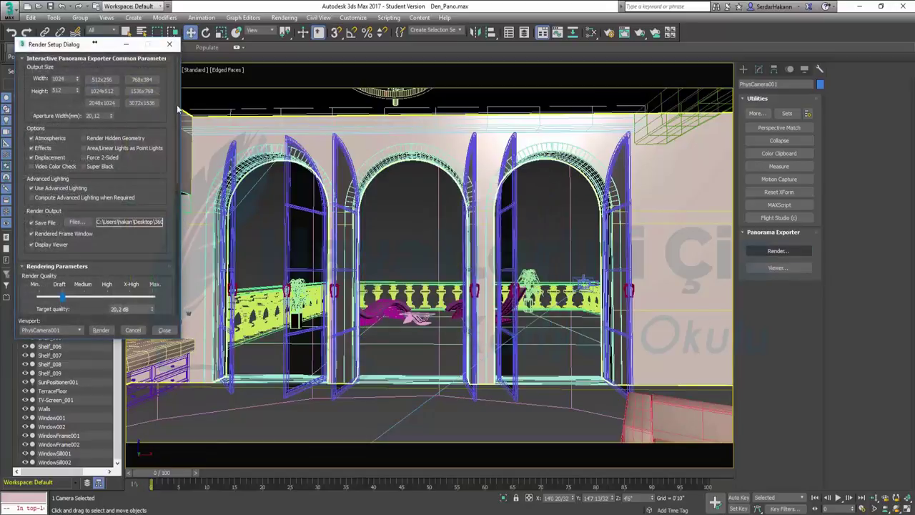
{"action": "left_click", "coordinate": [101, 330]}
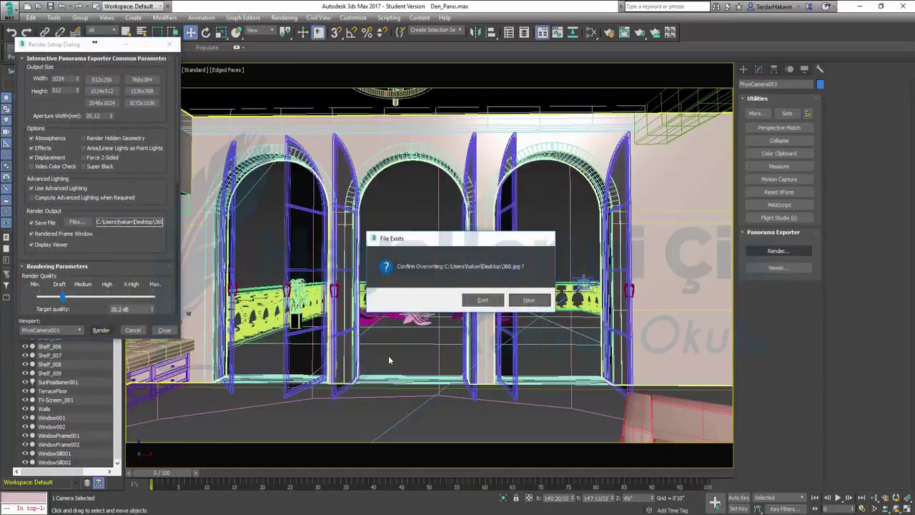
Step: Approve overwriting 360.jpg so the 1024x512 panorama re-renders into the viewer
{"action": "left_click", "coordinate": [483, 301]}
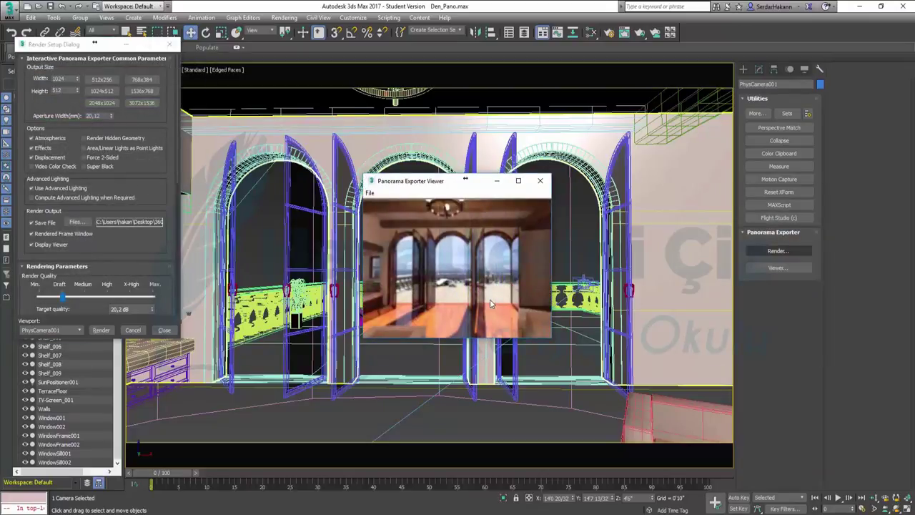
Step: Turn the panorama toward the left wall and arched windows, then bring up the viewer's export choices
{"action": "left_click_drag", "start_coordinate": [489, 299], "coordinate": [379, 209]}
{"action": "left_click_drag", "start_coordinate": [408, 259], "coordinate": [373, 209]}
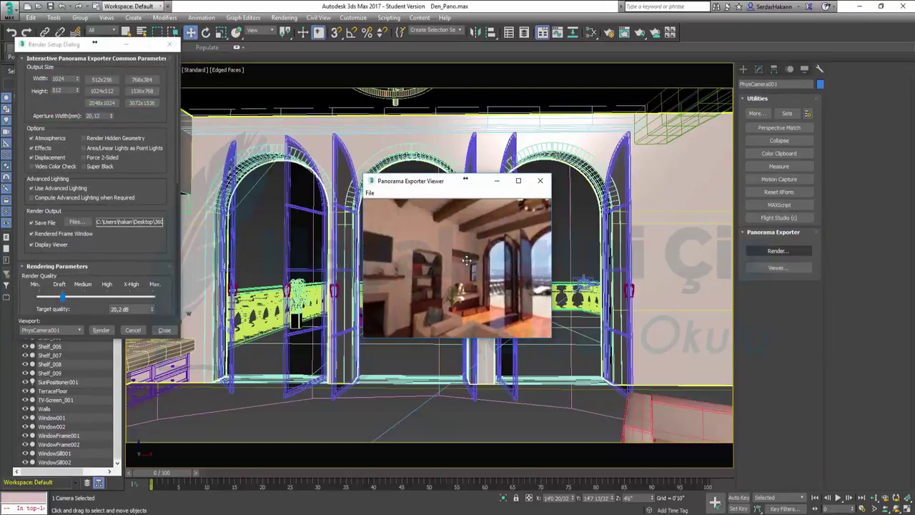
{"action": "left_click", "coordinate": [370, 193]}
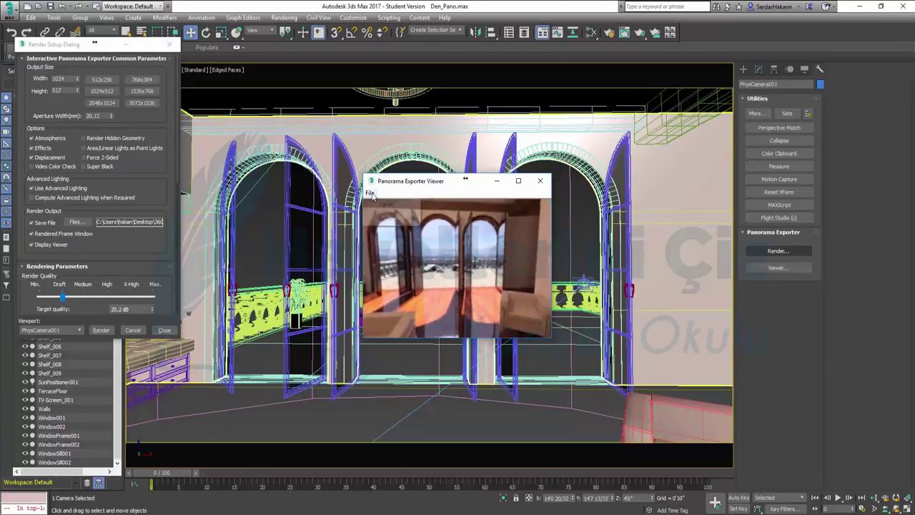
{"action": "mouse_move", "coordinate": [388, 218]}
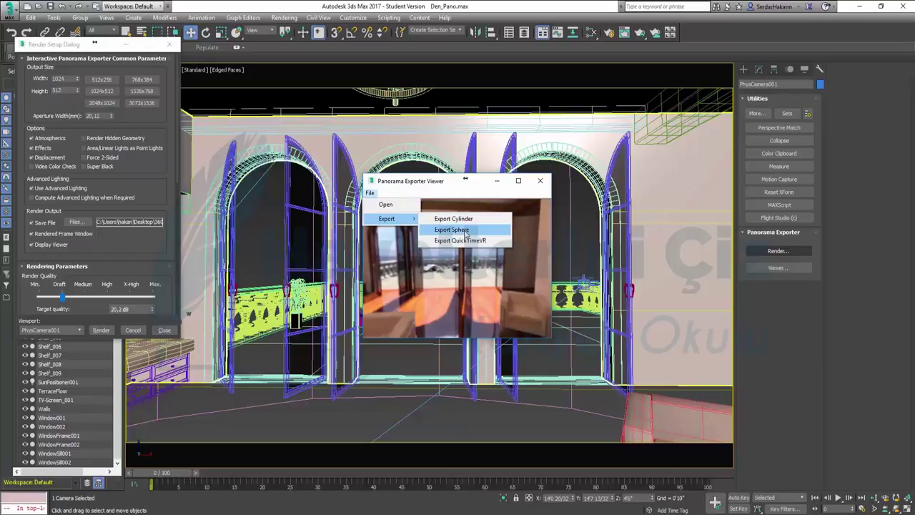
Step: Export the panorama as a spherical map in MOV QuickTime format as 12.mov
{"action": "left_click", "coordinate": [466, 229]}
{"action": "left_click", "coordinate": [502, 405]}
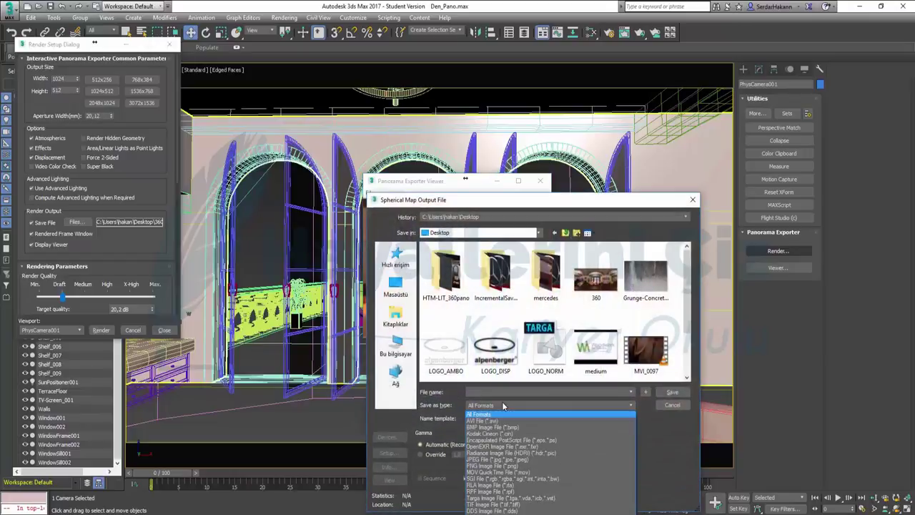
{"action": "left_click", "coordinate": [532, 473]}
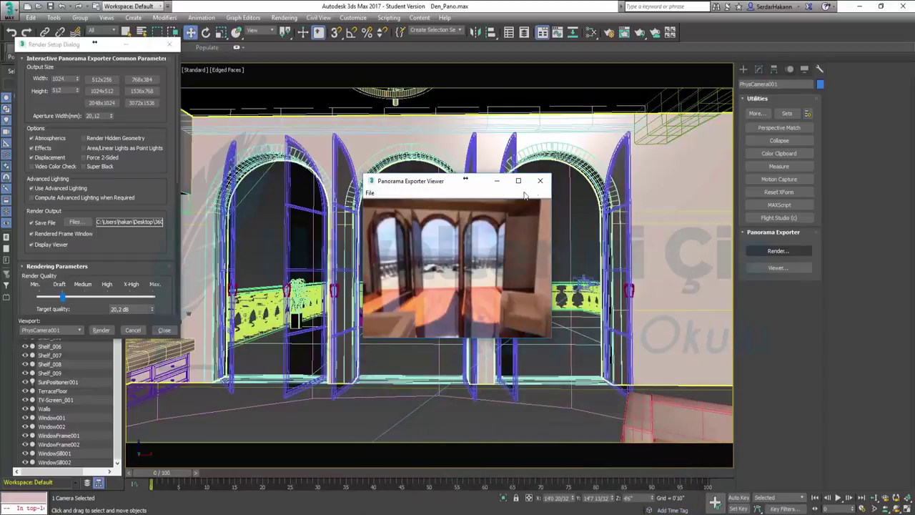
Step: Dismiss the Image I/O error for 12.mov and return to the viewer's export choices
{"action": "left_click", "coordinate": [370, 193]}
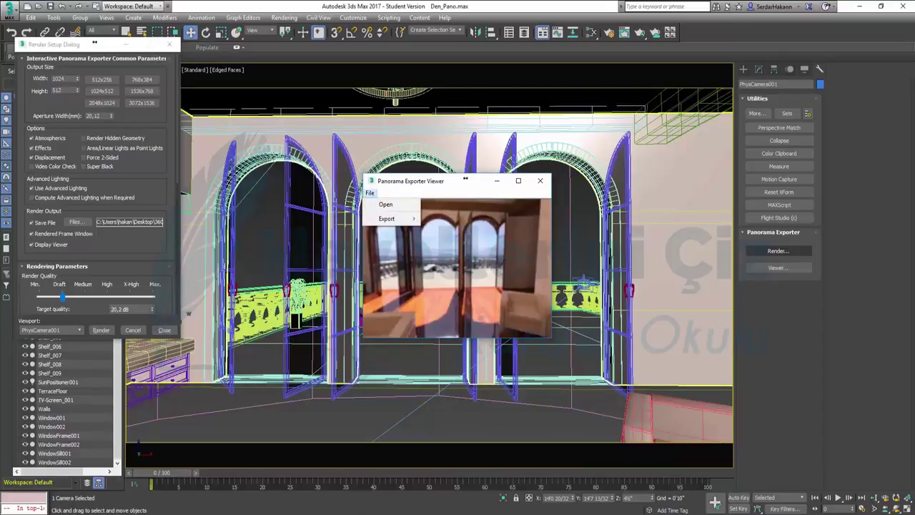
{"action": "left_click", "coordinate": [385, 204]}
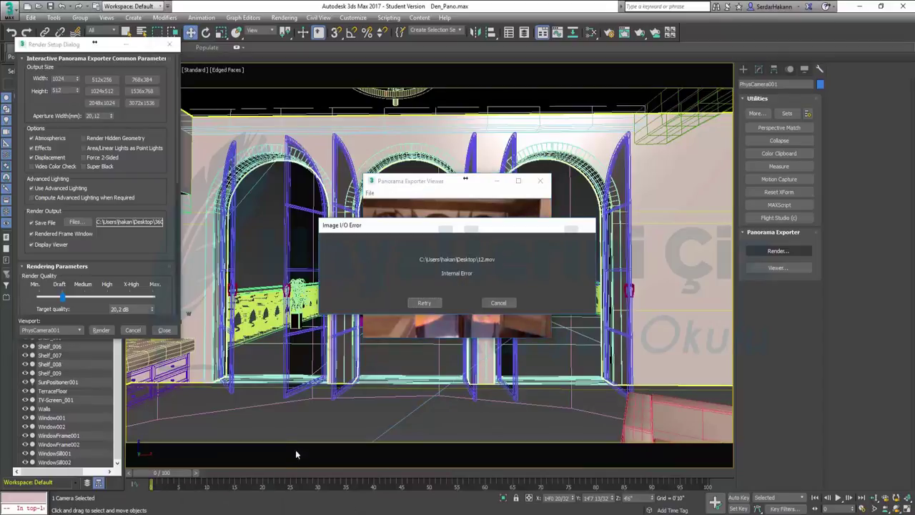
{"action": "left_click", "coordinate": [498, 303]}
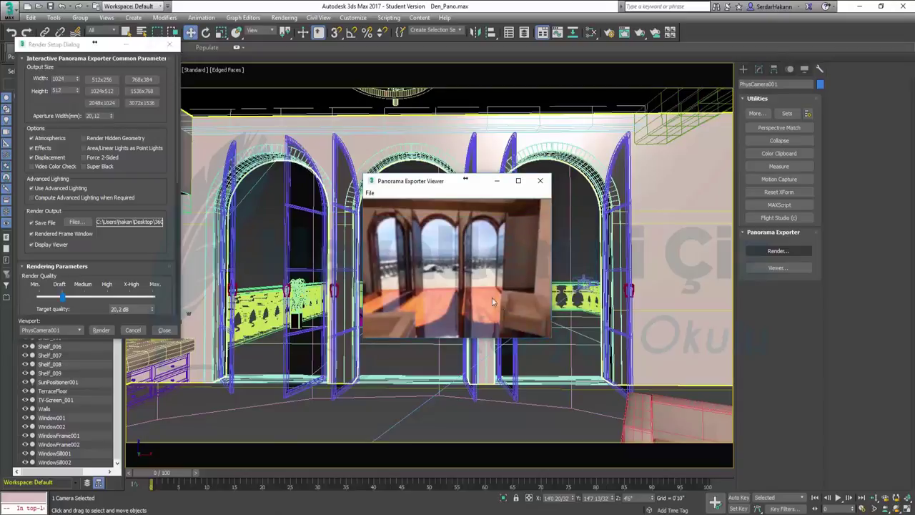
{"action": "left_click", "coordinate": [370, 193]}
{"action": "mouse_move", "coordinate": [386, 219]}
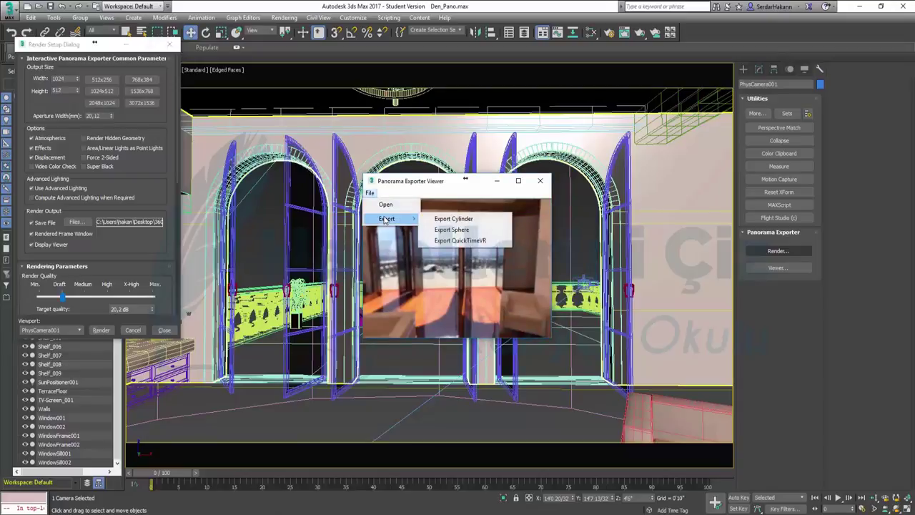
Step: Export the panorama as a cylindrical map to a MOV QuickTime file named 12
{"action": "left_click", "coordinate": [452, 220]}
{"action": "left_click", "coordinate": [501, 406]}
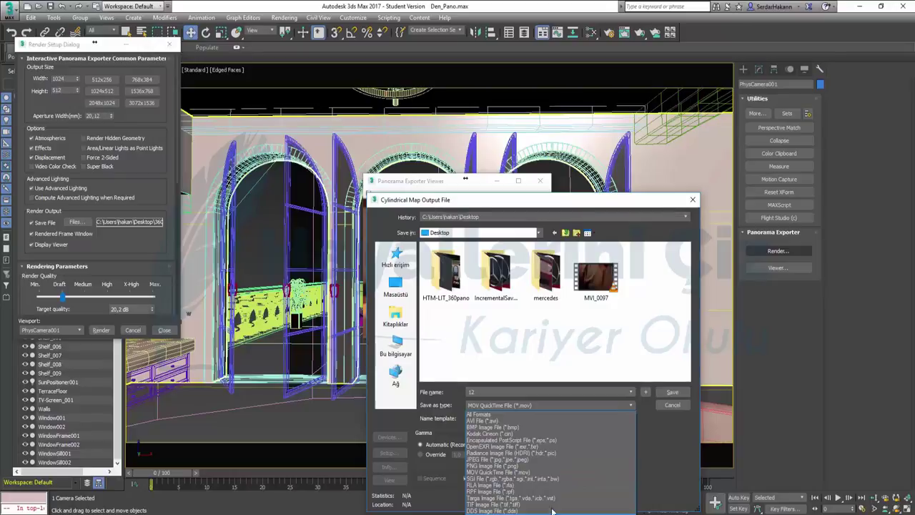
{"action": "left_click", "coordinate": [678, 470]}
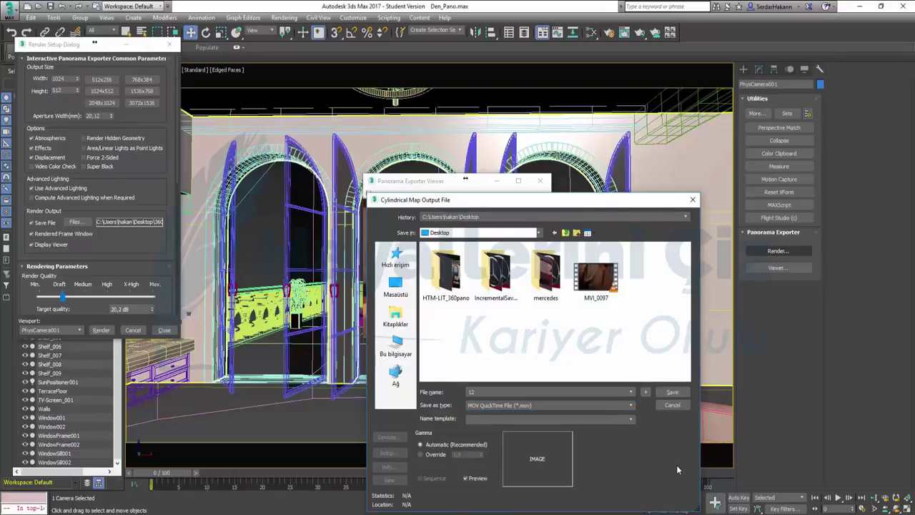
{"action": "key", "text": "Return"}
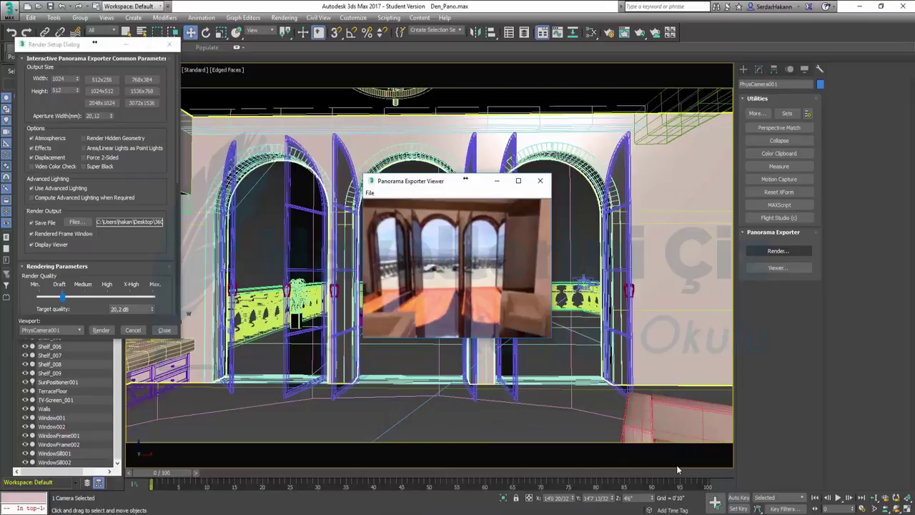